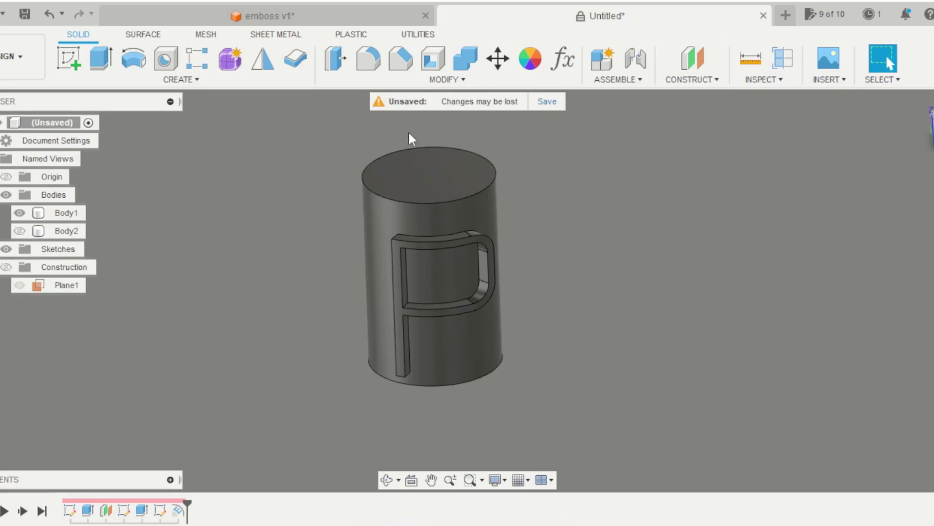
Look over the two embossed cylinders in the emboss v1 design, and create a new blank design.
left_click(263, 15)
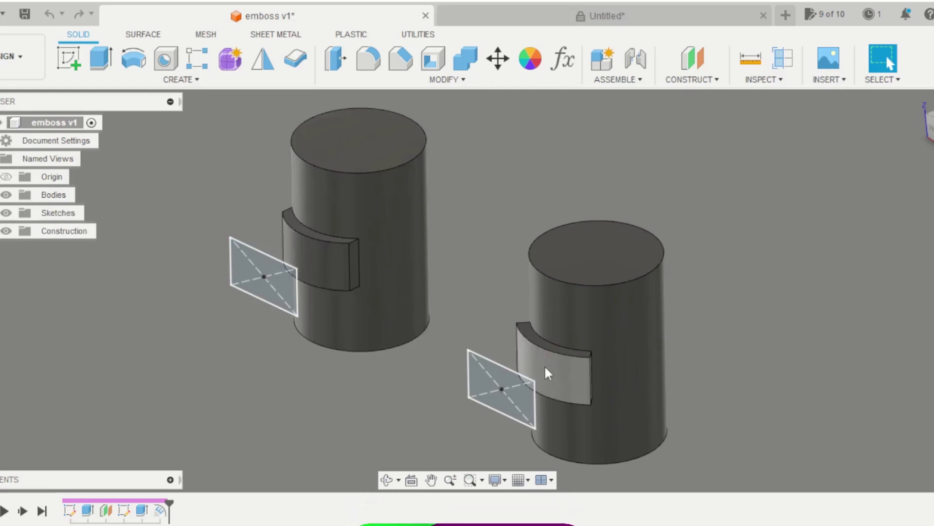
scroll(492, 296, "down", 2)
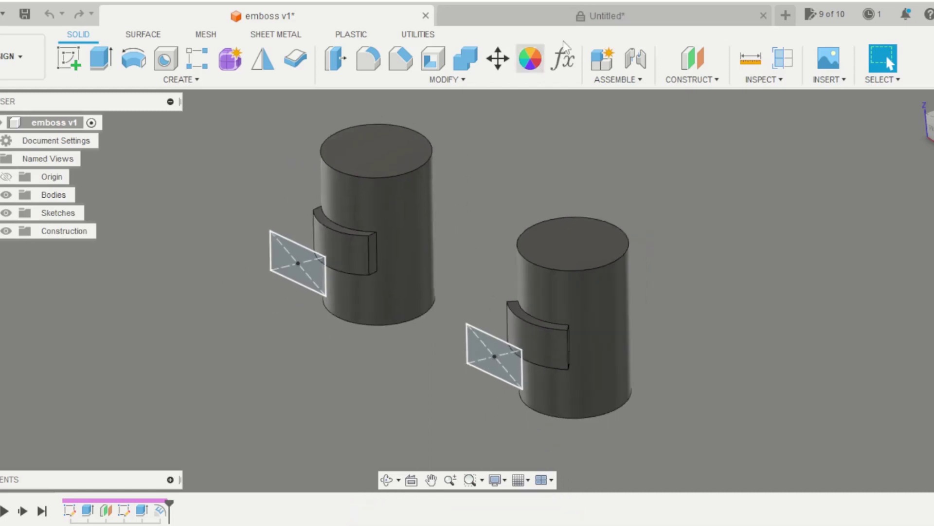
left_click(785, 18)
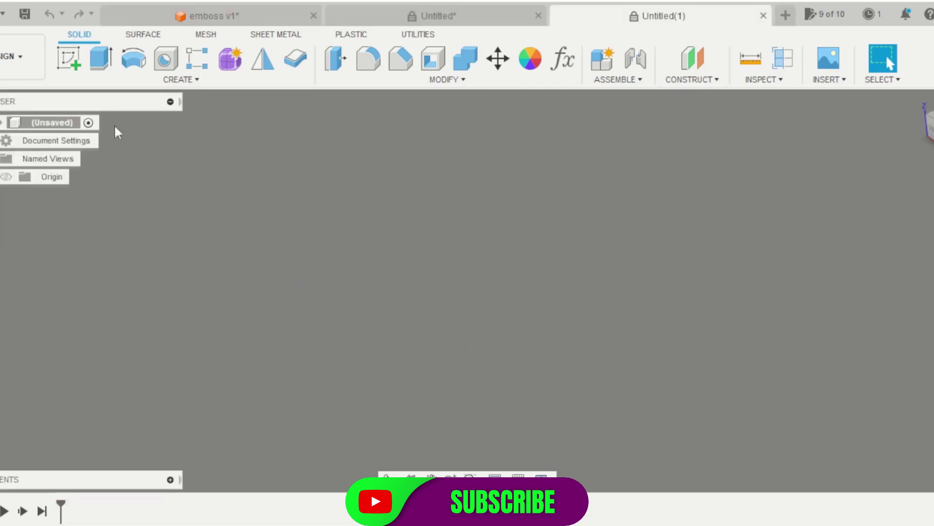
Sketch two separate circles on the horizontal origin plane, one on each side of the origin, with centers about 244 mm apart.
left_click(68, 58)
left_click(533, 294)
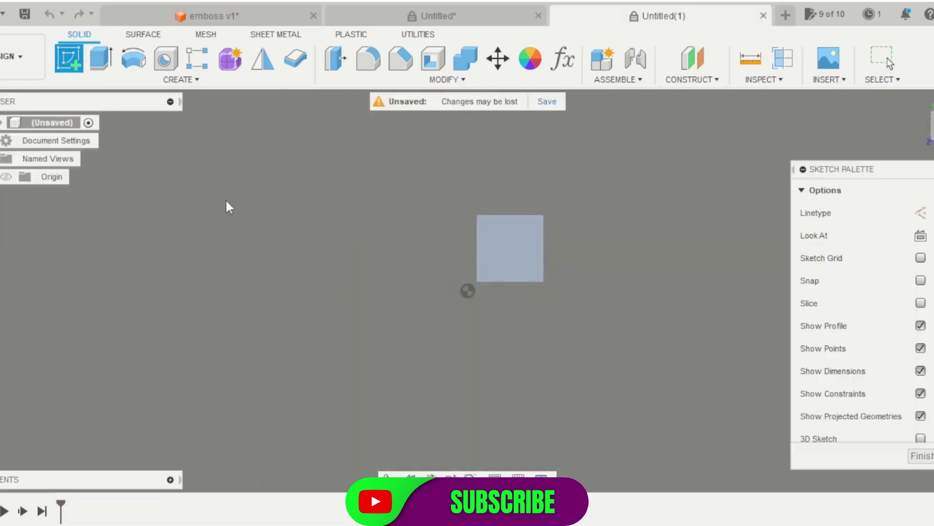
left_click(134, 59)
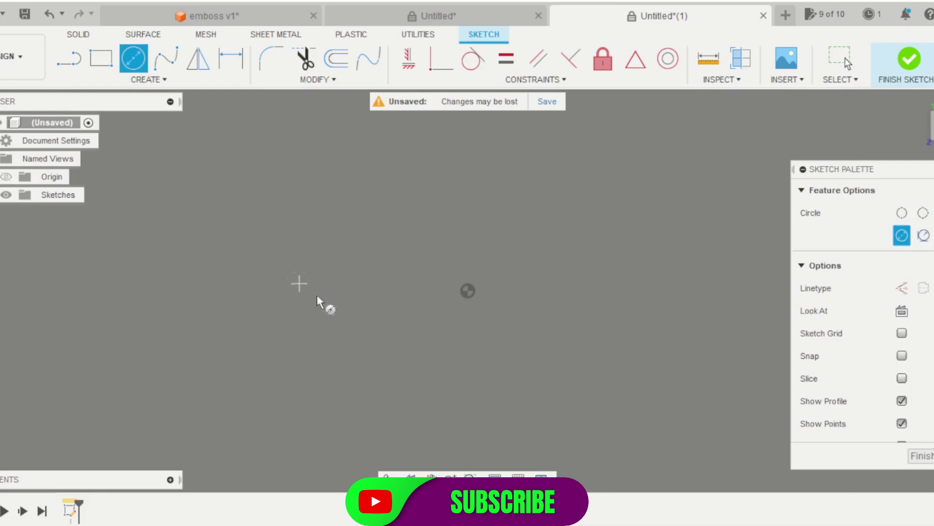
left_click(300, 283)
left_click(358, 309)
left_click(609, 296)
left_click(669, 348)
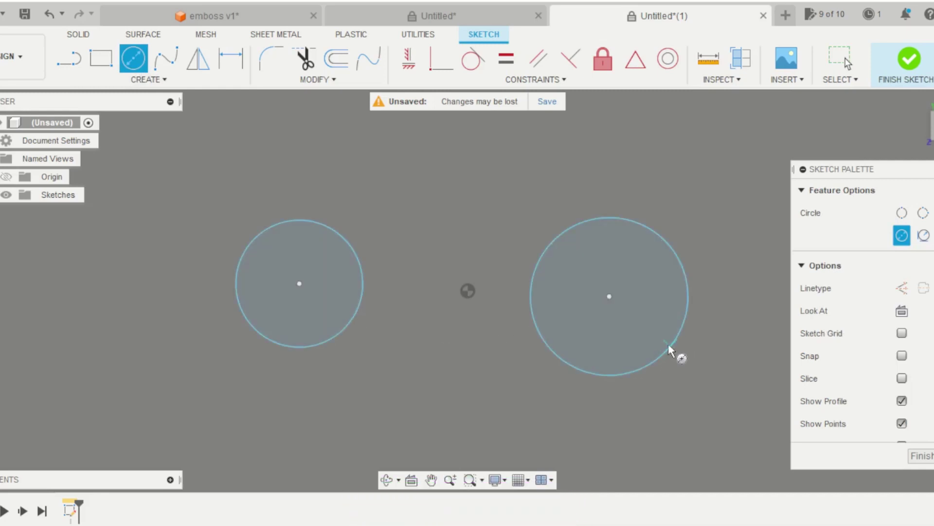
key("Escape")
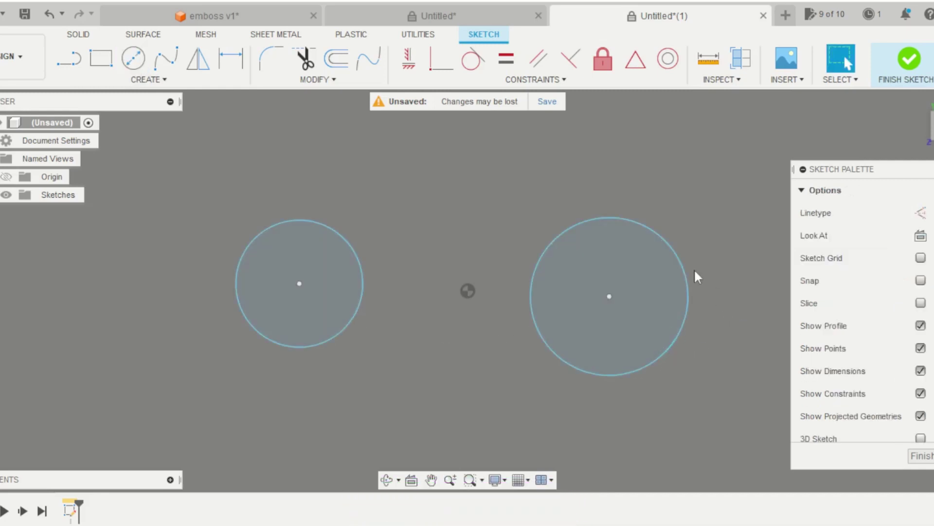
Make the two circles equal in size and set the left circle's diameter to 100 mm.
left_click(347, 238)
left_click(589, 222, "shift")
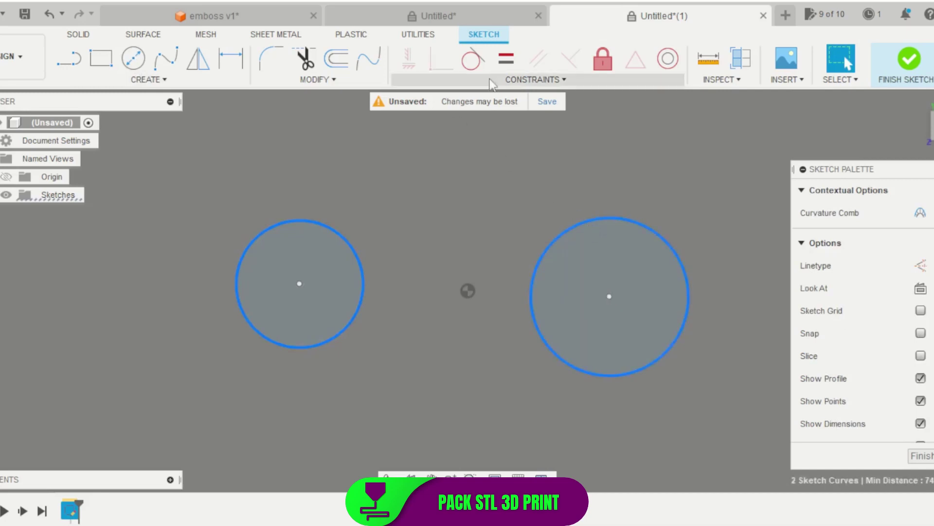
left_click(506, 58)
key("d")
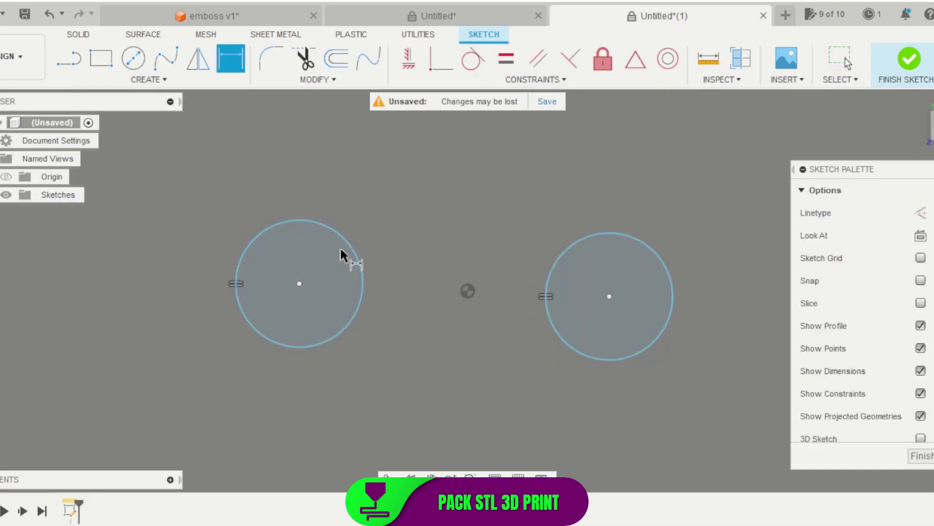
left_click(346, 240)
left_click(372, 209)
type("100")
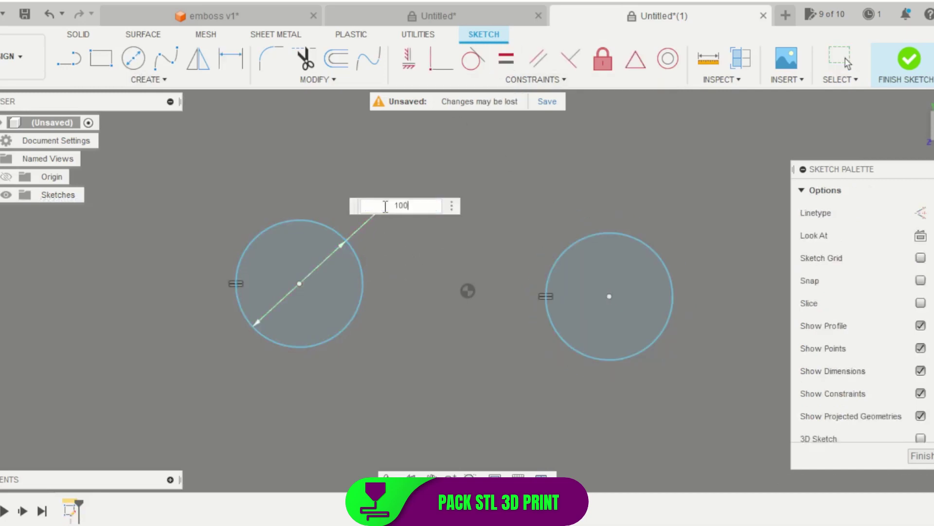
key("Return")
scroll(314, 268, "down", 5)
scroll(353, 252, "up", 2)
key("Escape")
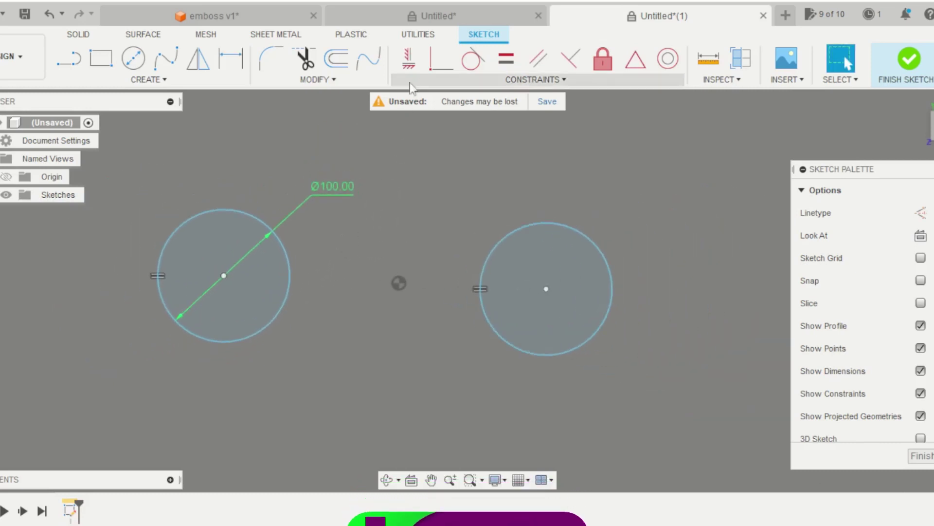
Constrain the centers of both circles to lie horizontally in line with the origin.
left_click(409, 59)
left_click(223, 276)
left_click(399, 283)
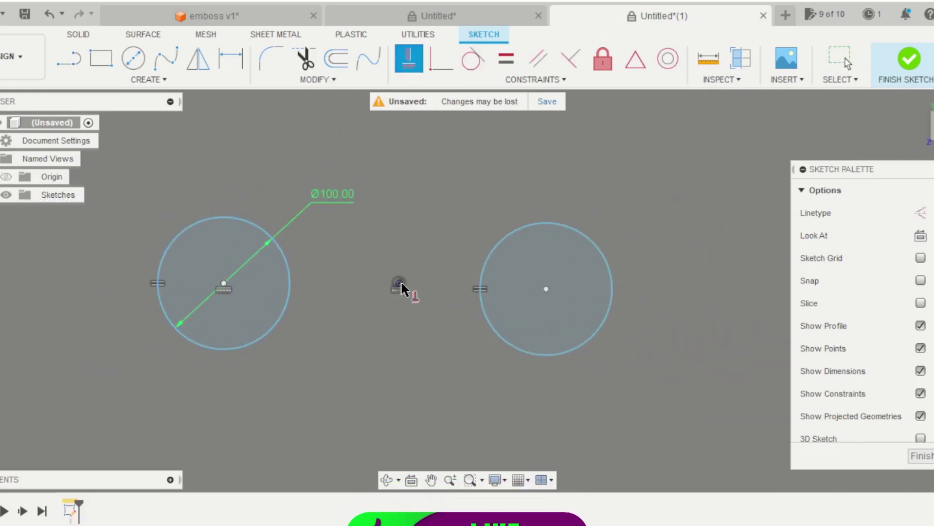
scroll(401, 280, "down", 2)
left_click(506, 291)
left_click(397, 292)
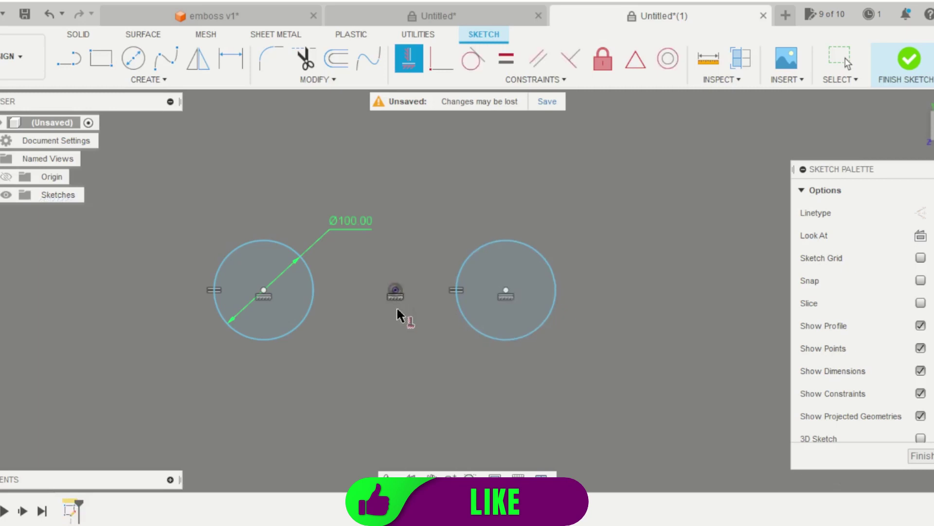
key("Escape")
scroll(369, 315, "up", 1)
Set the distance between the two circle centers to 250 mm.
key("d")
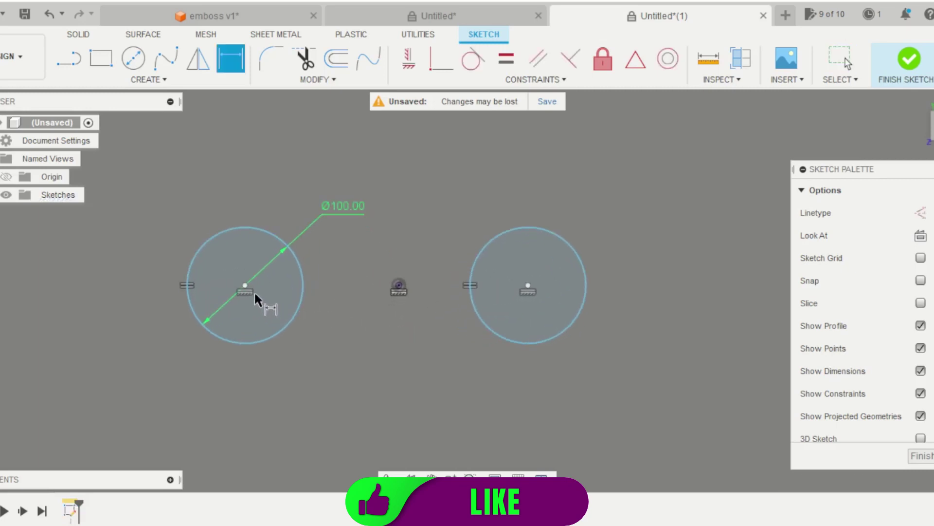
left_click(245, 286)
left_click(528, 286)
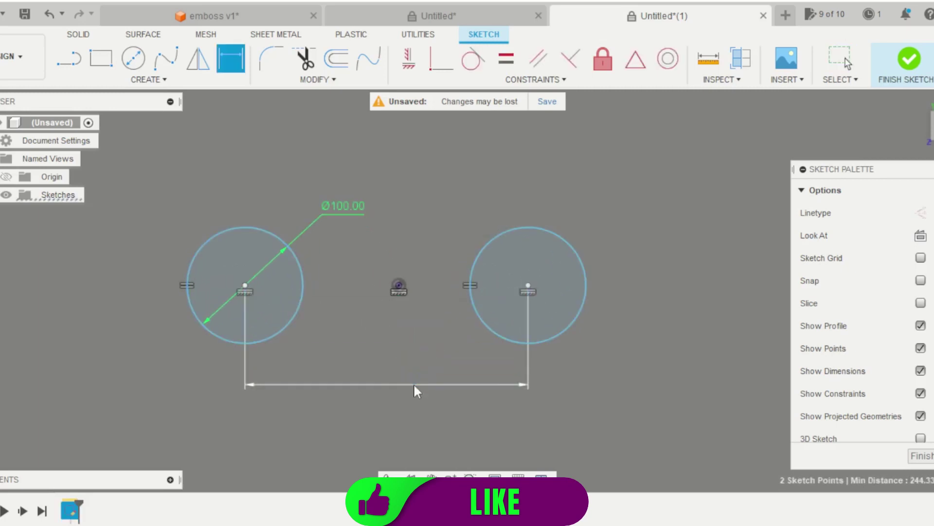
left_click(414, 383)
type("250")
key("Return")
scroll(311, 340, "down", 2)
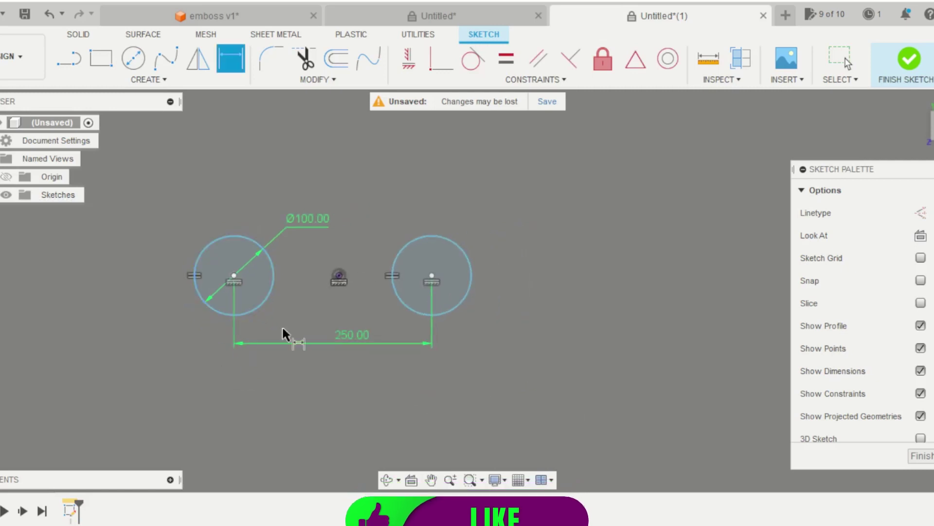
Dimension the left circle's center to the origin as half the center-to-center distance, using the expression d2/2.
scroll(283, 325, "up", 2)
left_click(217, 256)
left_click(359, 257)
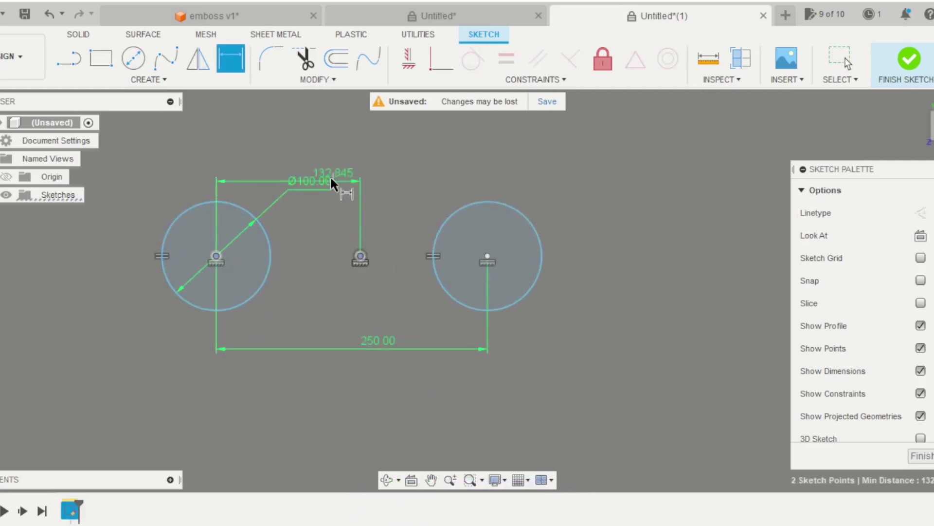
left_click(335, 155)
left_click(380, 343)
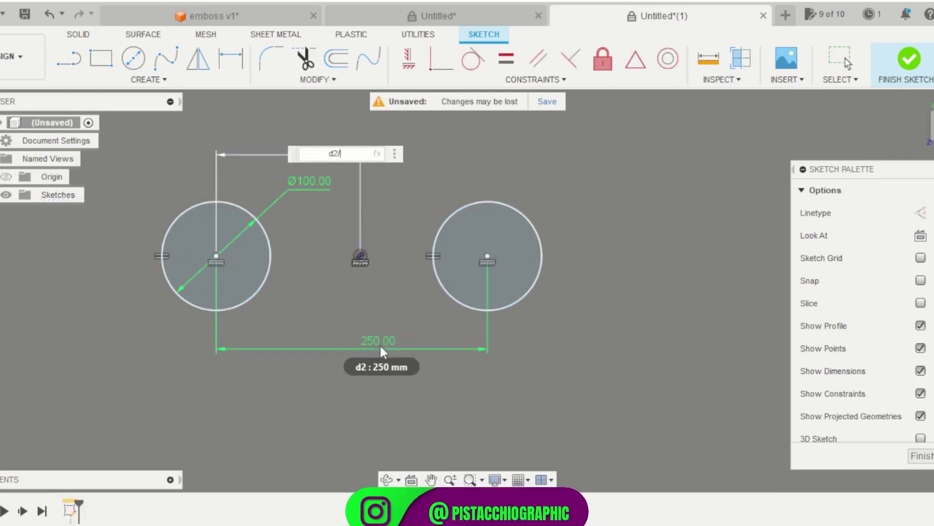
type("/2")
key("Return")
scroll(417, 319, "down", 2)
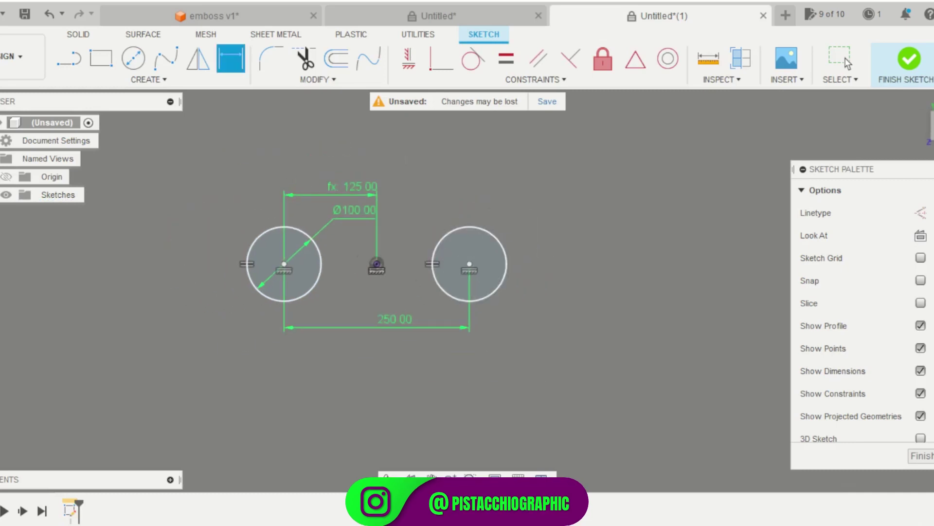
Finish the sketch and extrude both circle profiles 150 mm as new bodies.
left_click(909, 59)
mouse_move(490, 396)
middle_mouse_down("shift")
mouse_move(480, 293)
mouse_move(380, 241)
middle_mouse_up("shift")
left_click(101, 59)
left_click(289, 239)
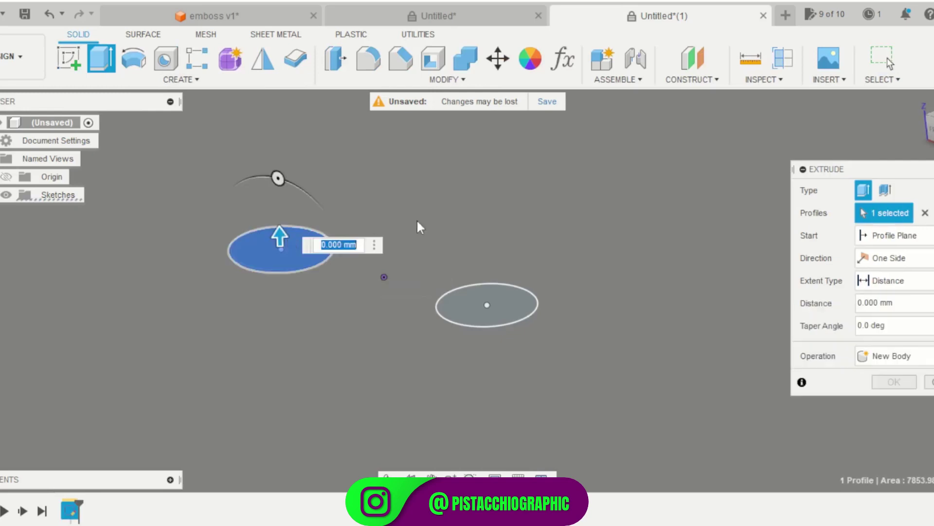
left_click(487, 298)
type("150")
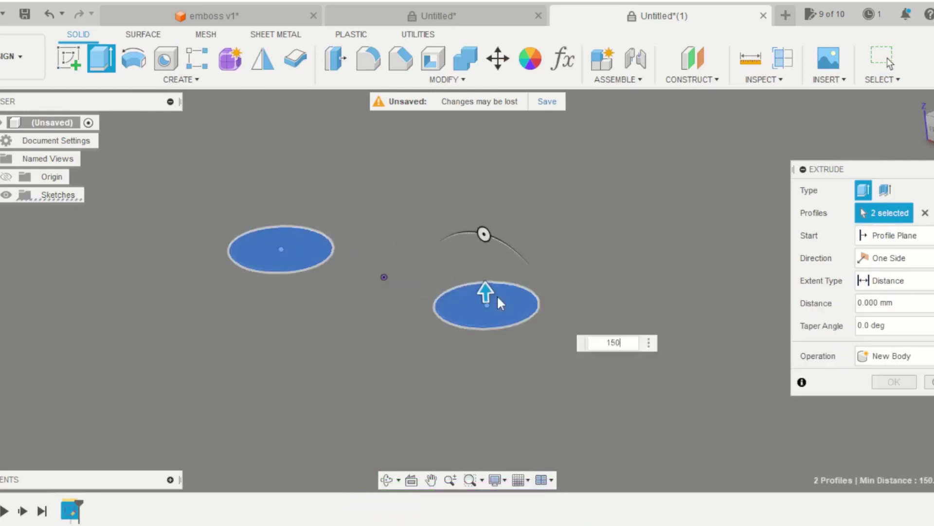
key("Return")
Create an offset plane at -100 mm from the vertical origin plane running between the two cylinders, placing it in front of them.
middle_click_drag(498, 303, 351, 273, "shift")
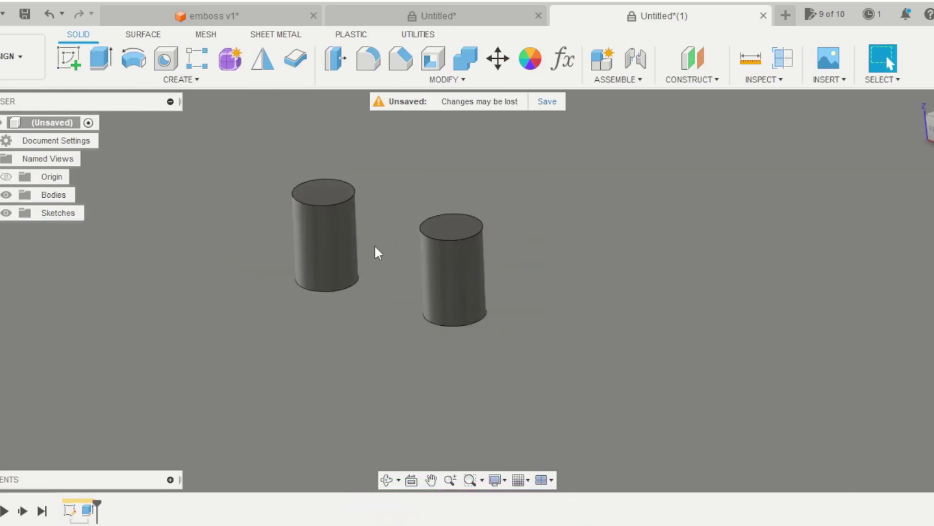
scroll(379, 248, "up", 3)
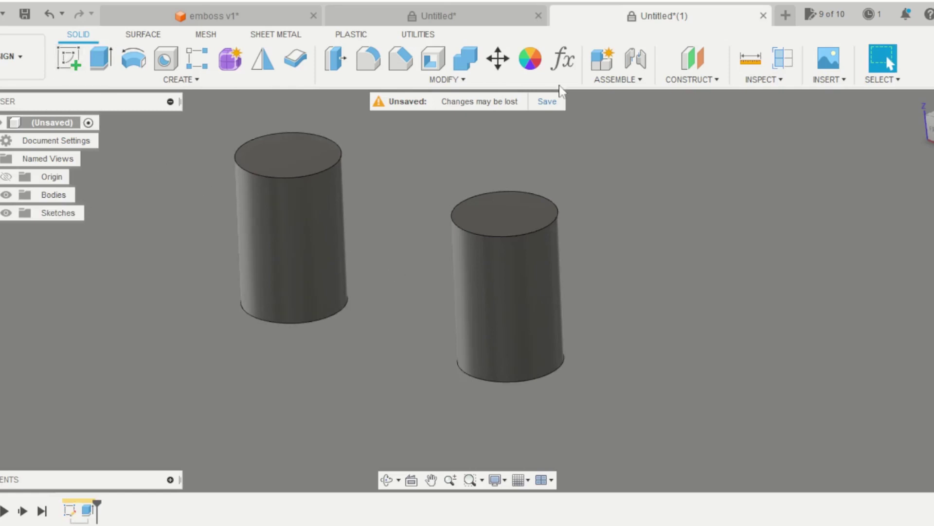
left_click(707, 65)
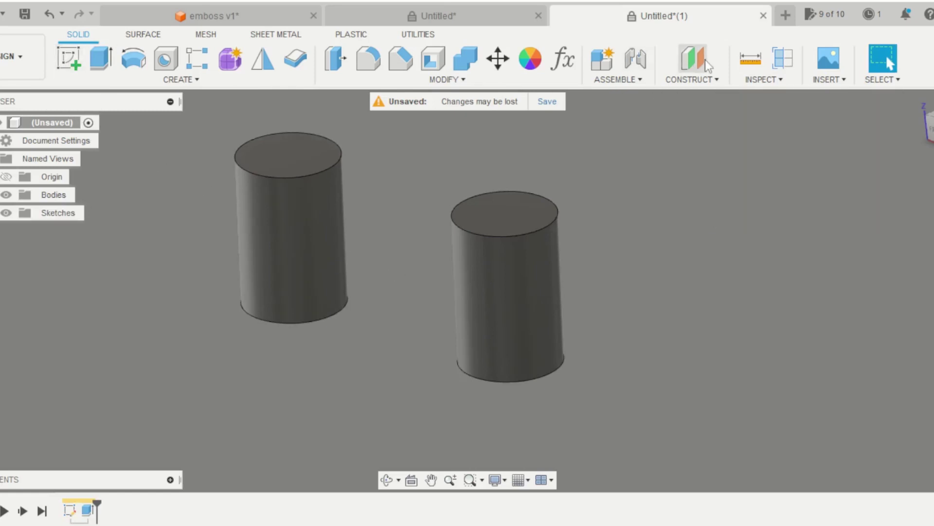
left_click(439, 286)
left_click_drag(419, 309, 335, 365)
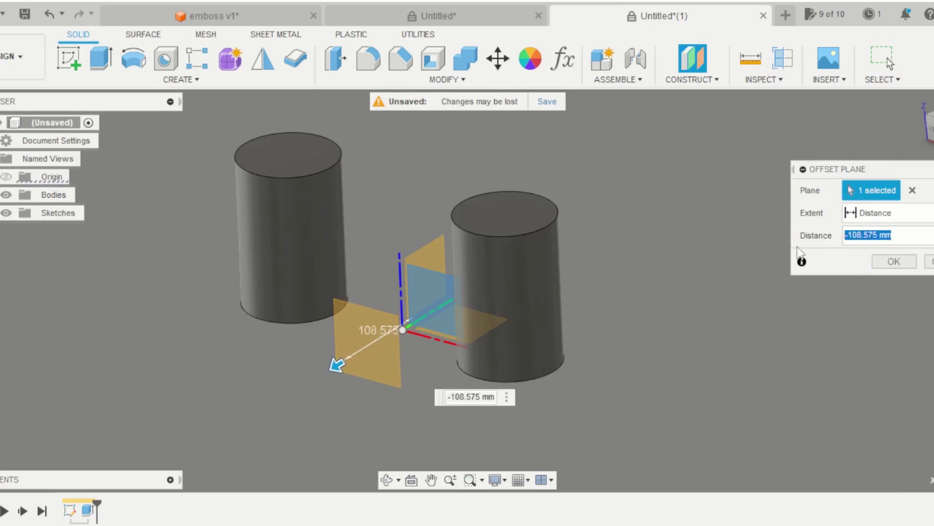
type("-100")
key("Return")
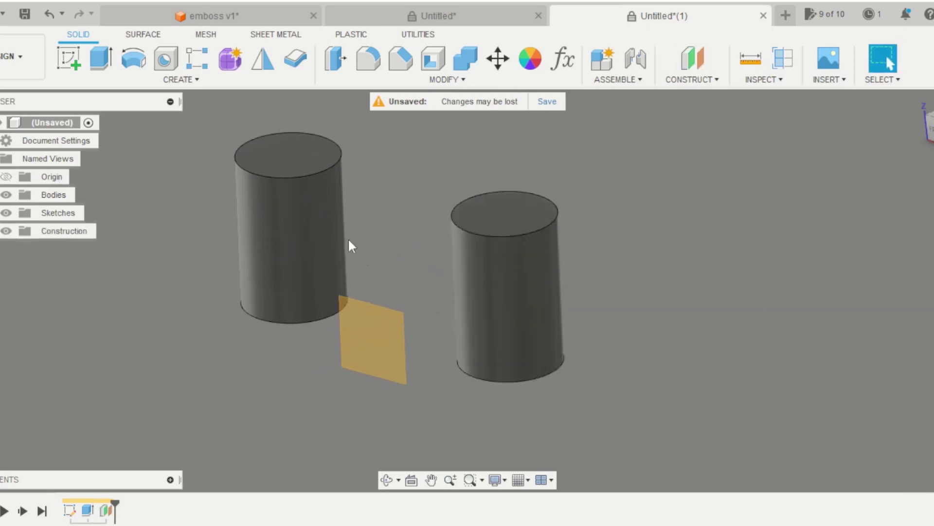
Sketch two center rectangles on the offset plane, one in front of each cylinder, with their centers at the same height.
scroll(348, 245, "down", 3)
left_click(69, 57)
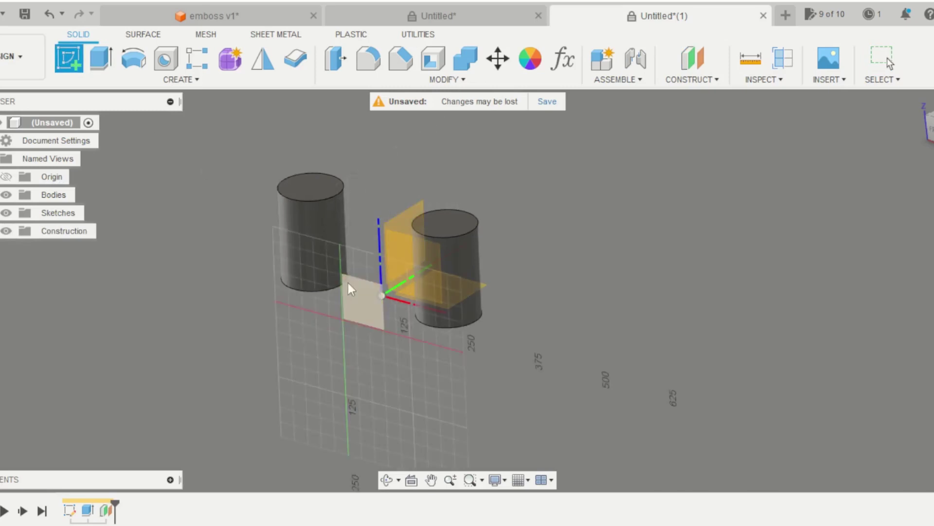
left_click(348, 283)
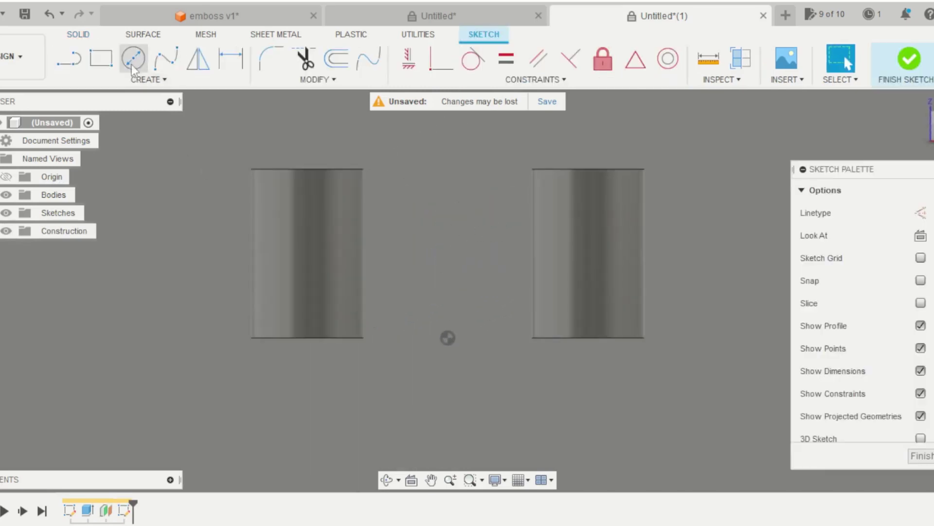
left_click(101, 59)
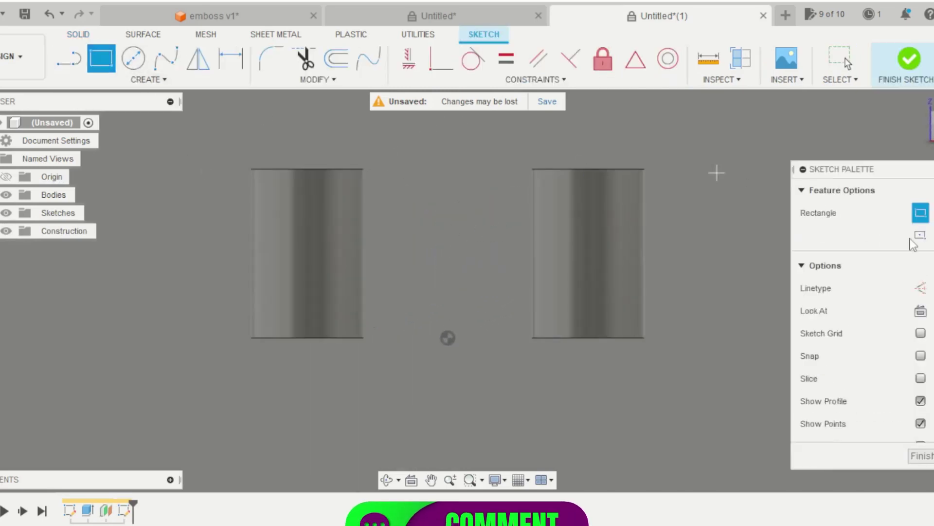
left_click(303, 252)
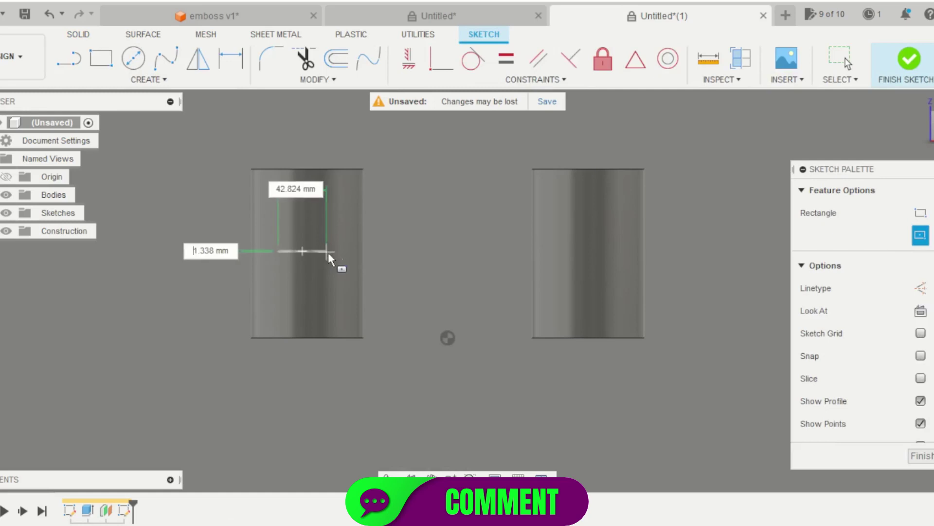
left_click(340, 276)
left_click(587, 252)
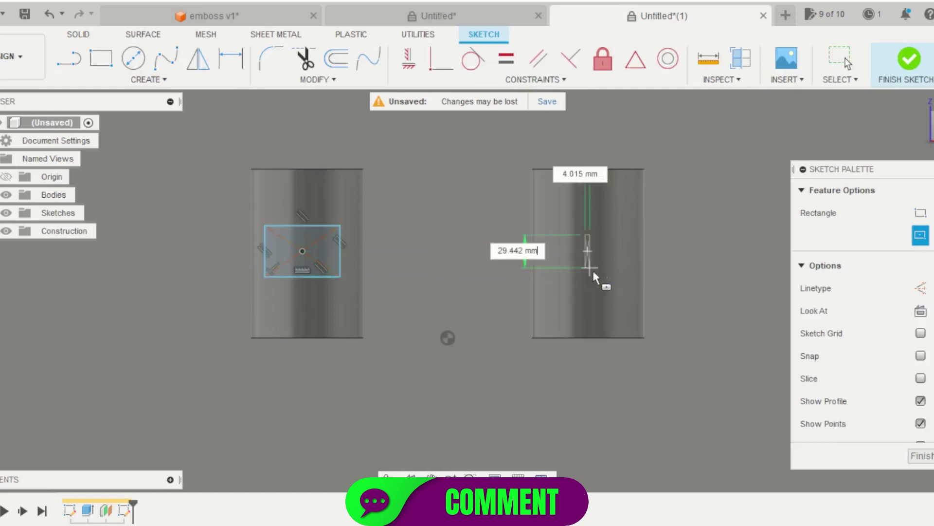
left_click(623, 277)
scroll(582, 275, "up", 2)
scroll(492, 231, "down", 3)
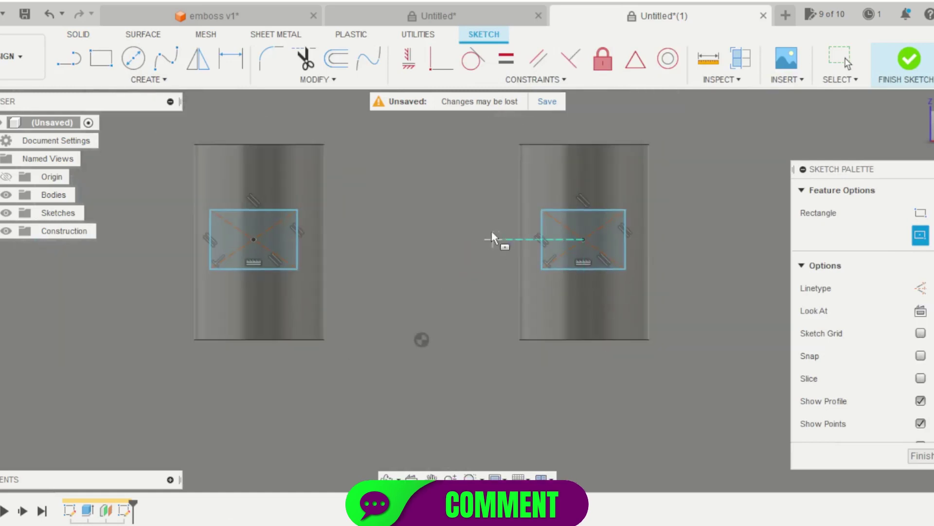
key("Escape")
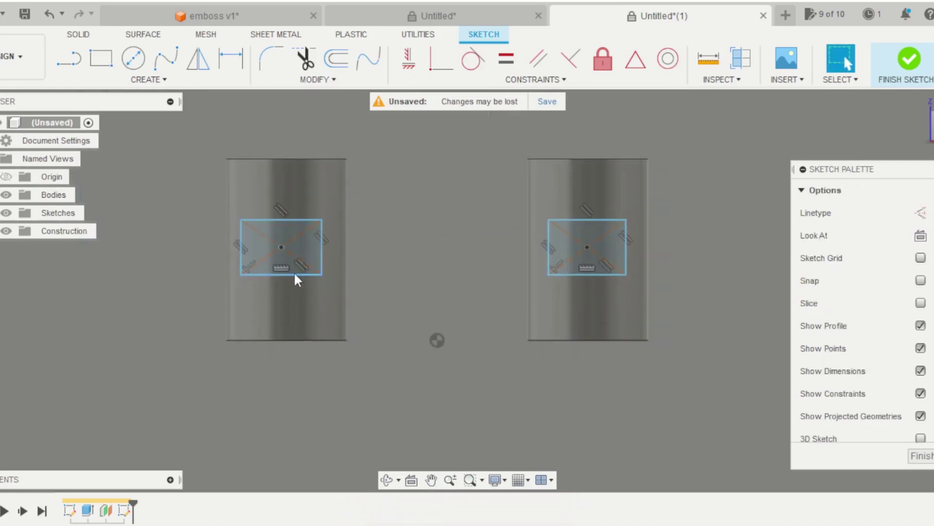
Dimension the left rectangle to a height of 30 mm and a width of 50 mm.
mouse_move(321, 274)
left_mouse_down()
mouse_move(333, 279)
mouse_move(320, 297)
left_mouse_up()
key("d")
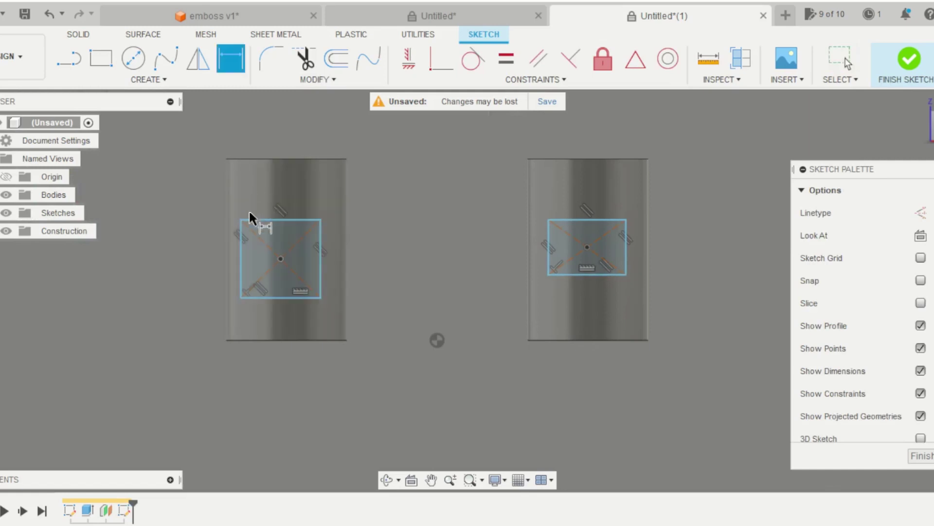
left_click(240, 253)
left_click(173, 252)
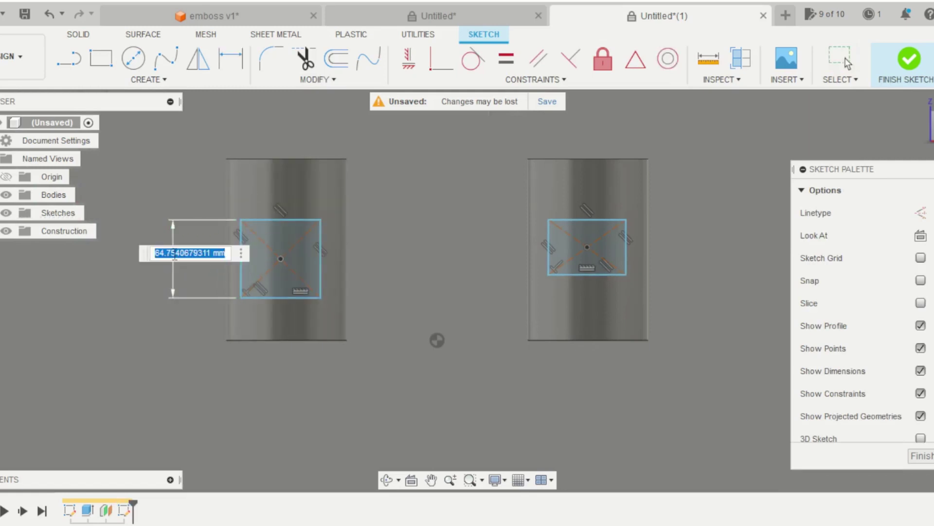
type("30")
key("Return")
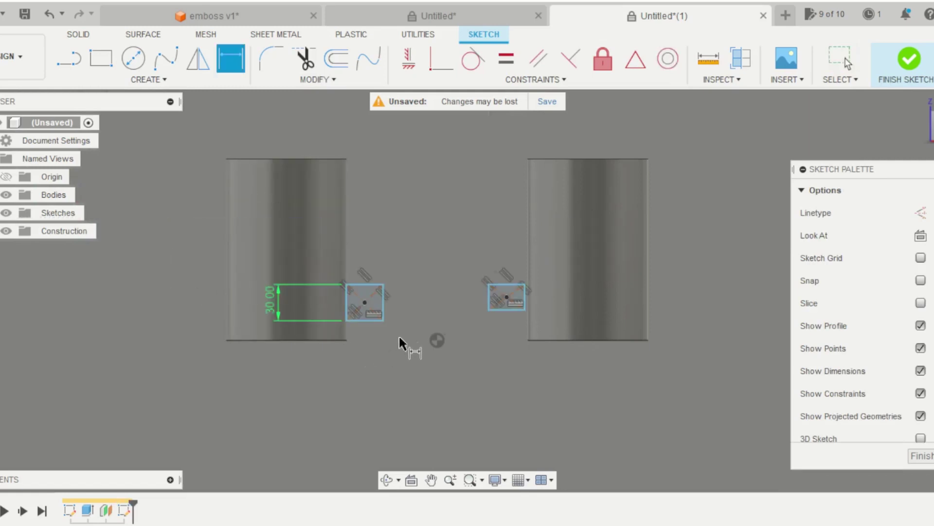
scroll(408, 345, "up", 2)
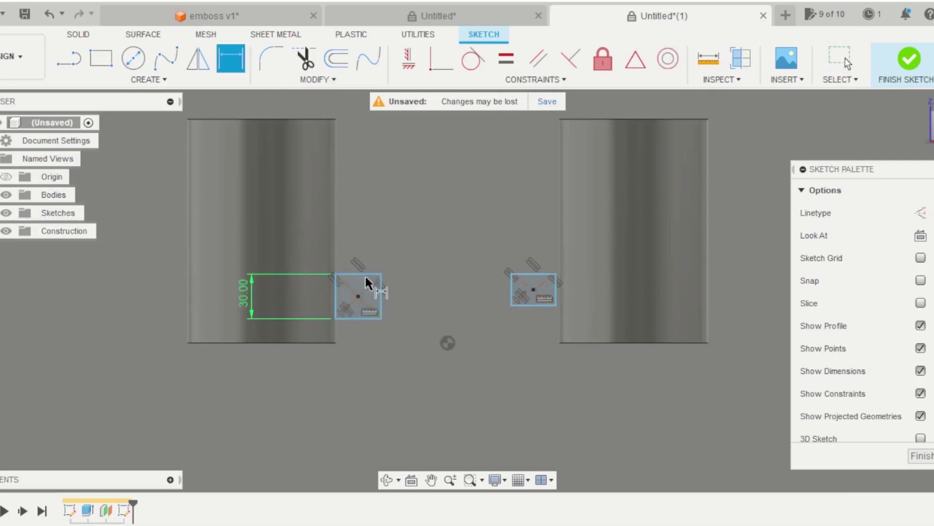
left_click(365, 274)
left_click(359, 222)
type("50")
key("Return")
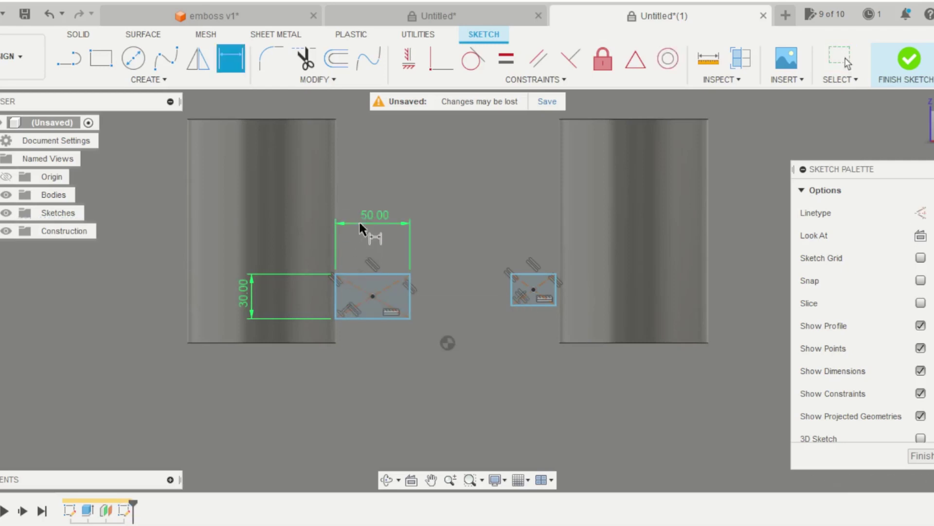
Dimension the right rectangle's width and height by linking them to the left rectangle's corresponding dimensions.
left_click(533, 269)
left_click(524, 212)
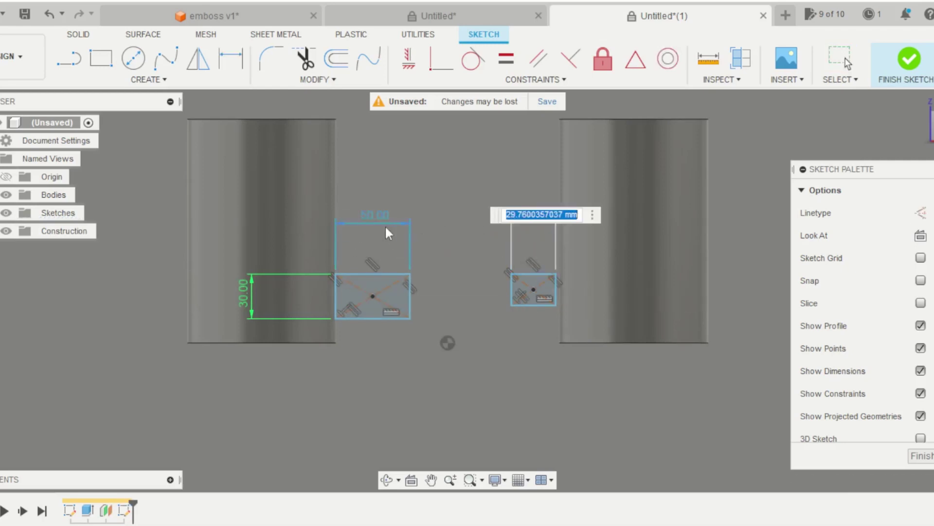
left_click(374, 216)
key("Return")
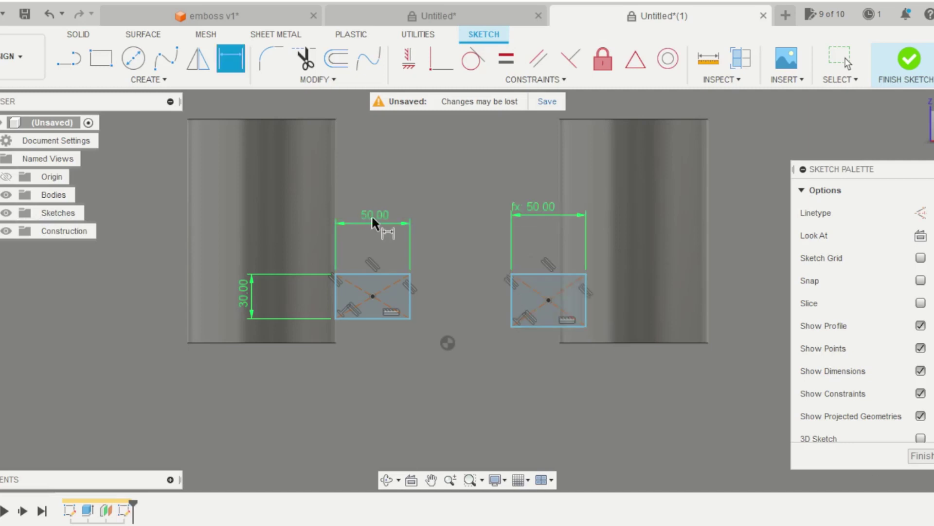
left_click(511, 302)
left_click(476, 298)
left_click(249, 291)
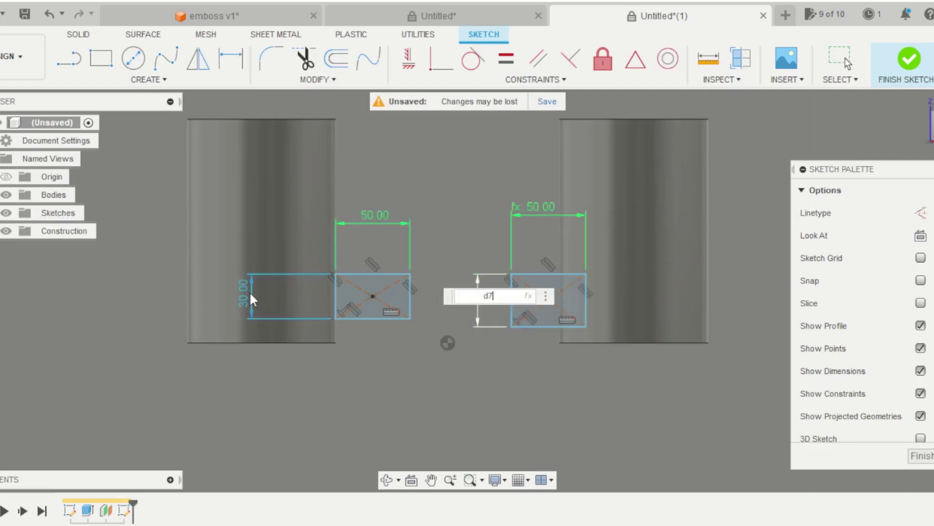
key("Return")
key("Escape")
Constrain the two rectangle centers to be level and move each rectangle in front of its cylinder.
left_click(409, 58)
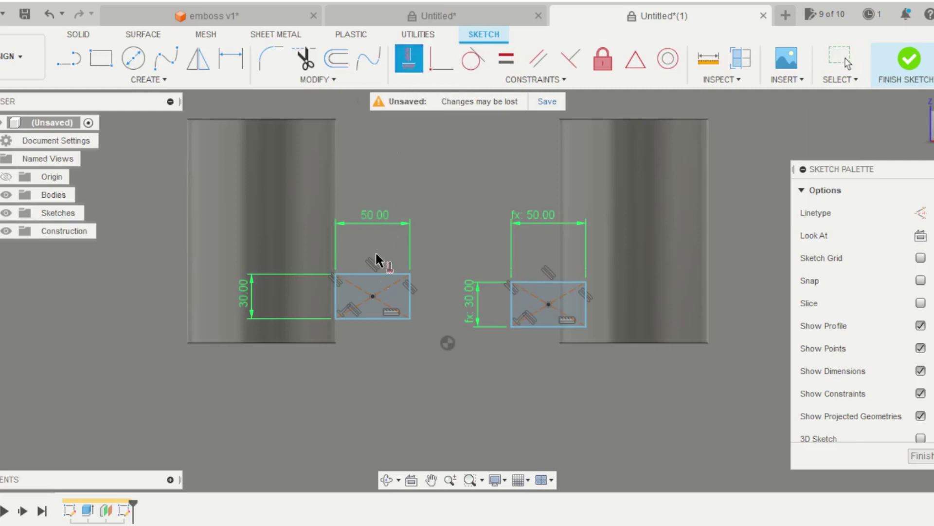
left_click(373, 296)
left_click(547, 304)
scroll(477, 275, "down", 2)
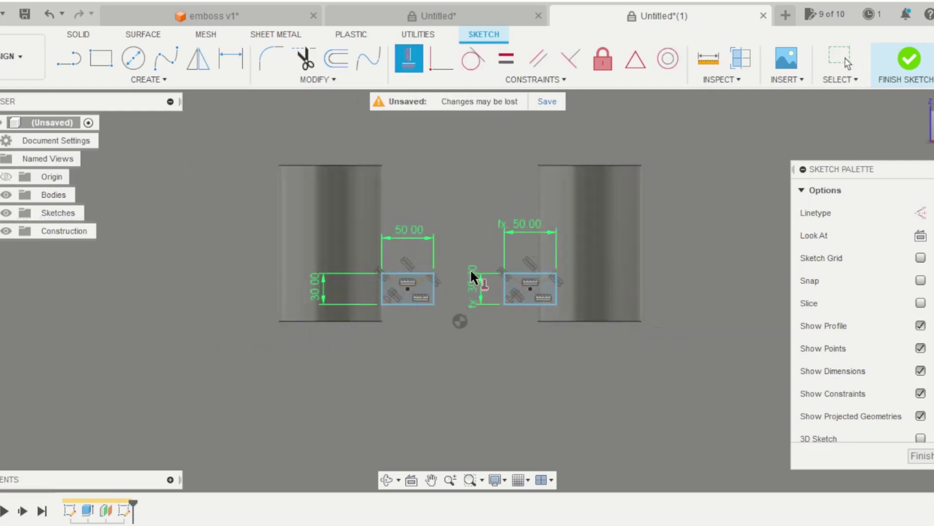
key("Escape")
left_click_drag(392, 290, 291, 238)
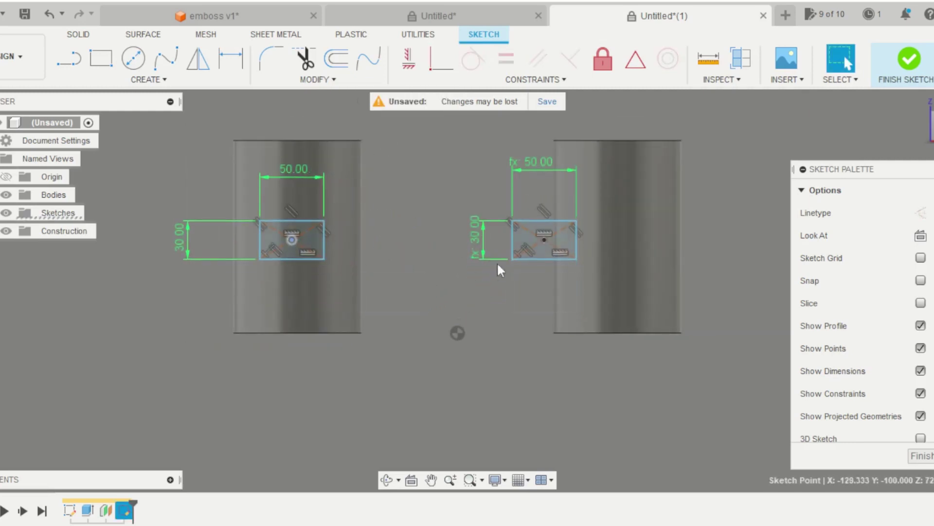
left_click_drag(544, 241, 624, 237)
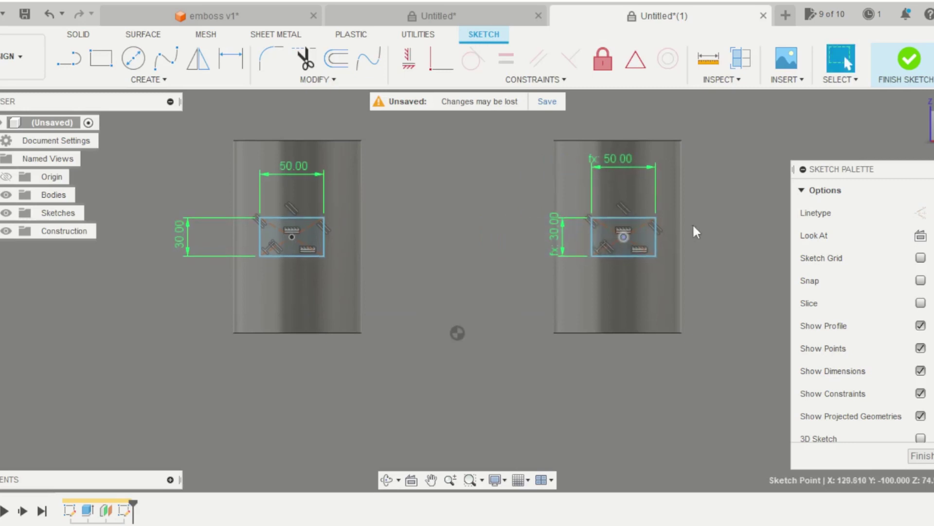
Dimension the horizontal distance between the two rectangle centers as 250 mm.
key("d")
left_click(292, 237)
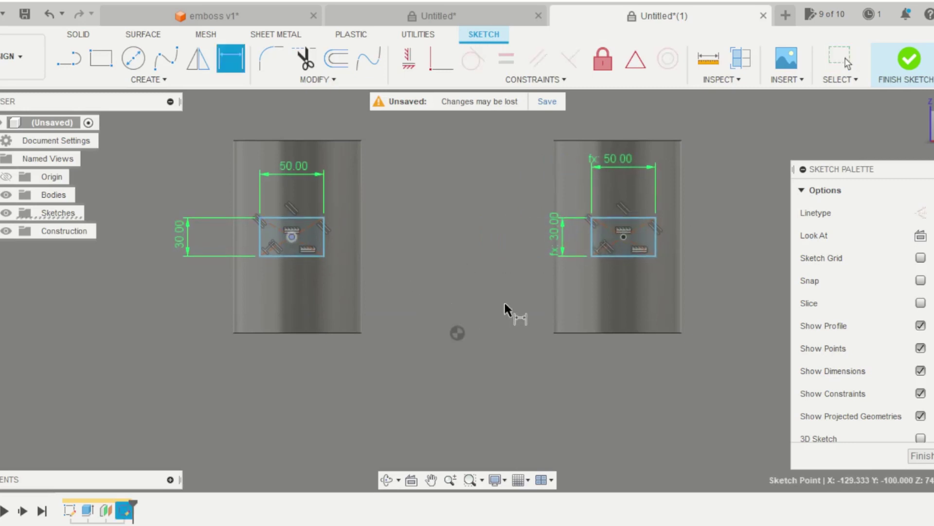
left_click(624, 237)
left_click(537, 389)
type("250")
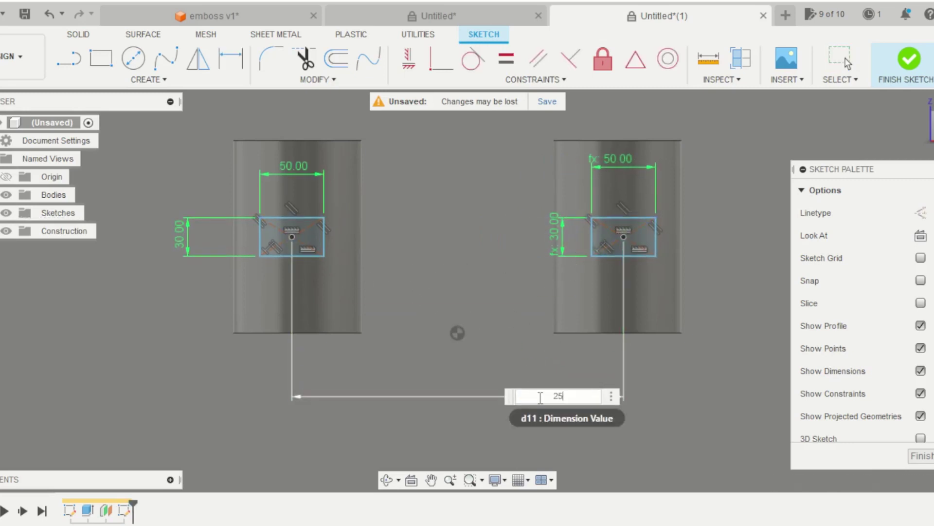
key("Return")
Dimension the left rectangle's center horizontally to the origin as half the center-to-center distance, using the expression d11/2.
left_click(292, 237)
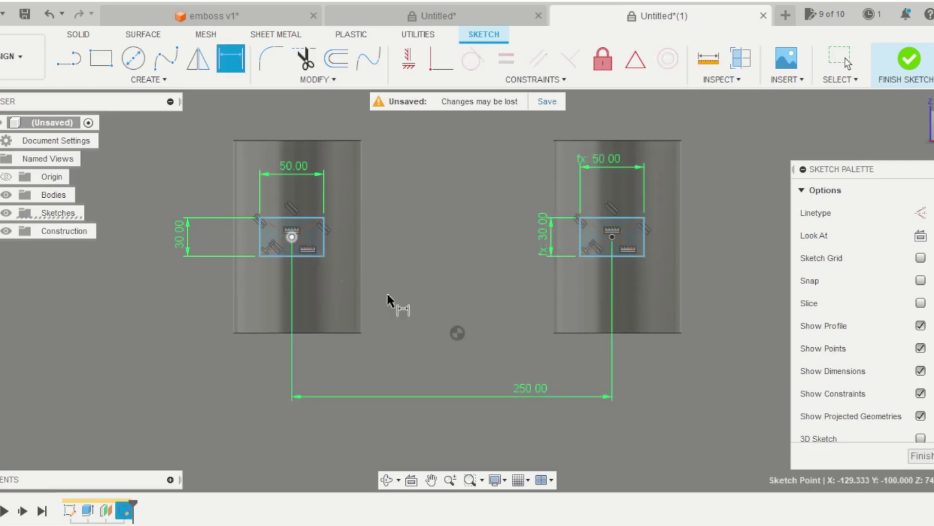
left_click(457, 332)
left_click(416, 160)
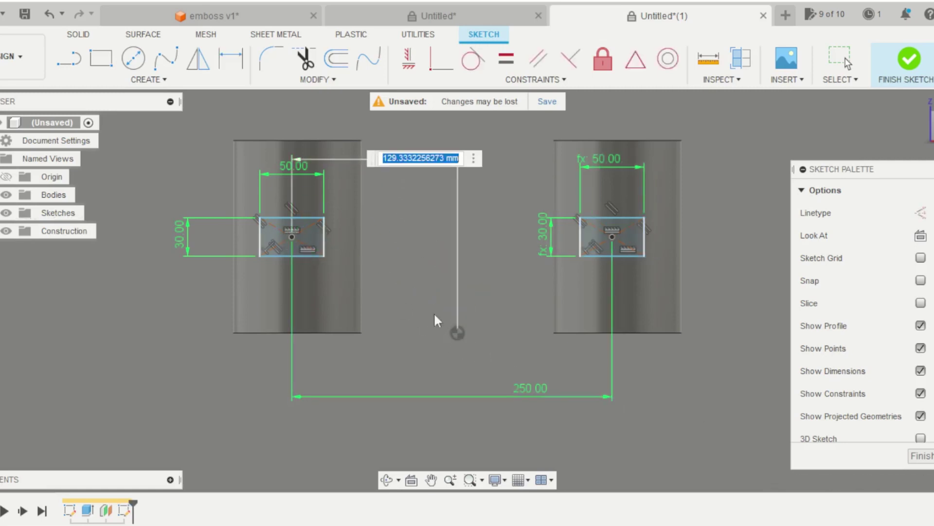
left_click(523, 385)
type("/2")
key("Return")
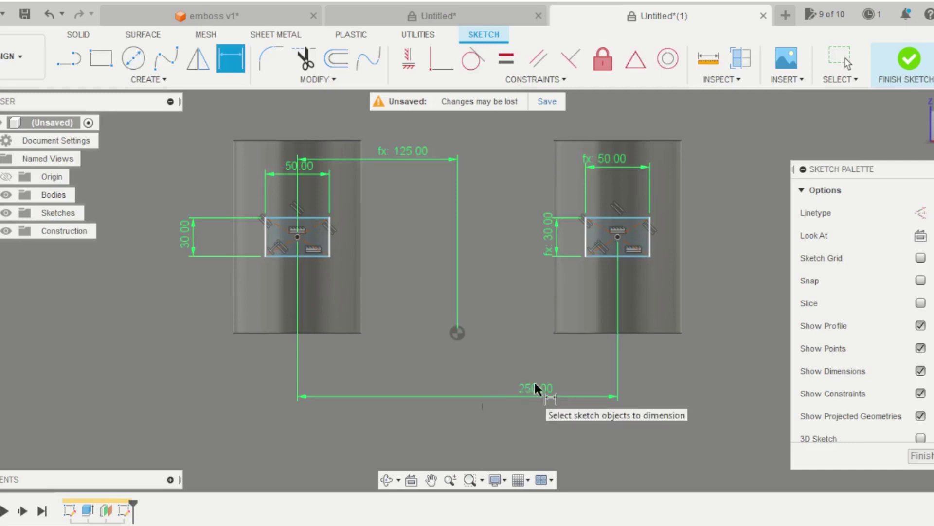
Dimension the left rectangle's center vertically from the origin with the expression 150/2.
scroll(430, 307, "down", 3)
scroll(404, 264, "up", 3)
left_click(309, 258)
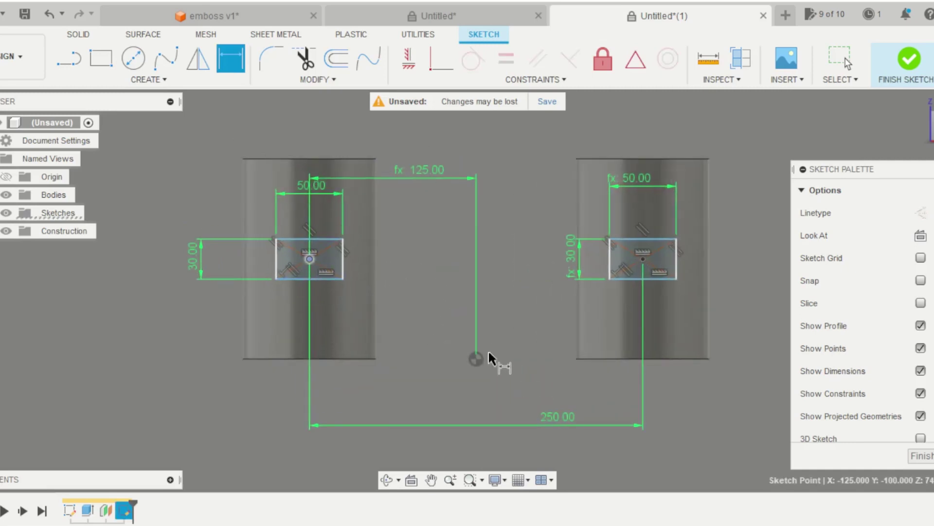
left_click(476, 358)
left_click(118, 314)
type("150/2")
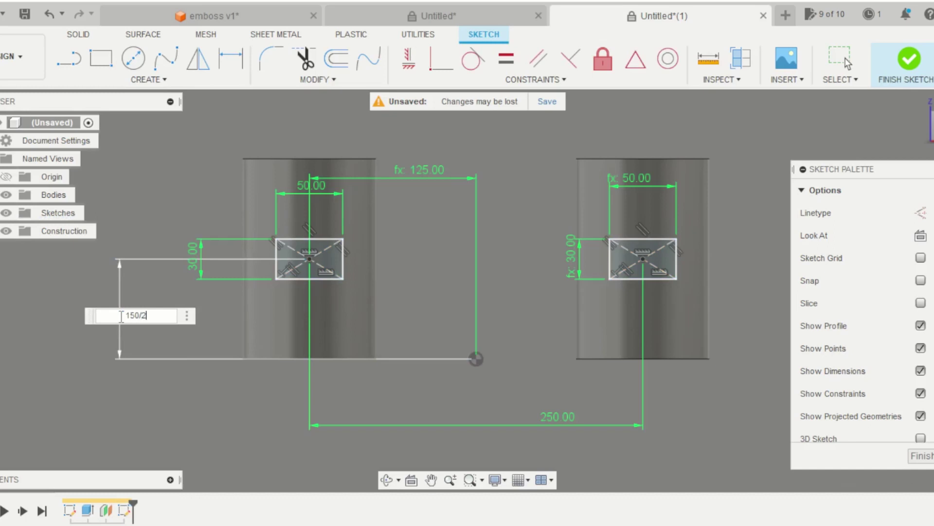
key("Return")
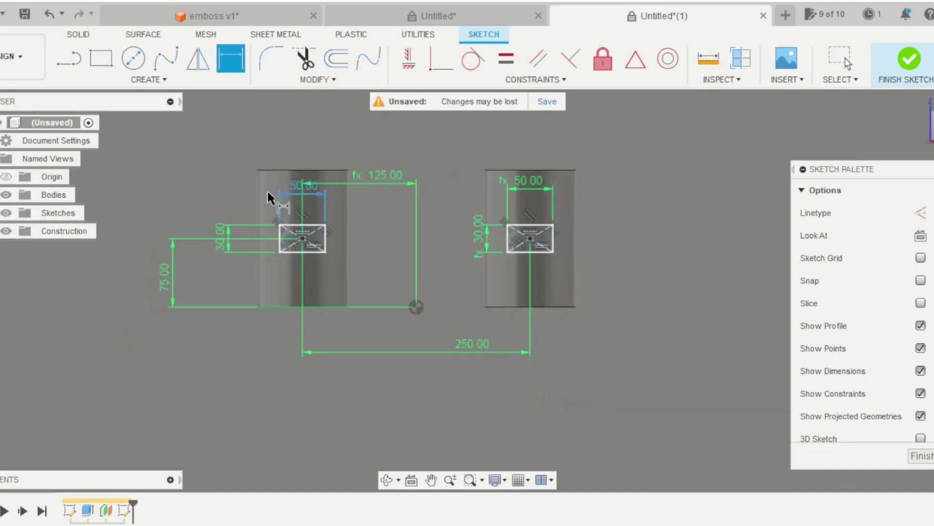
Finish the sketch and set up an extrusion of the left rectangle that starts from the left cylinder's curved face.
left_click(909, 58)
mouse_move(492, 292)
middle_mouse_down("shift")
mouse_move(444, 296)
mouse_move(440, 328)
mouse_move(427, 327)
mouse_move(446, 340)
middle_mouse_up("shift")
scroll(500, 210, "up", 1)
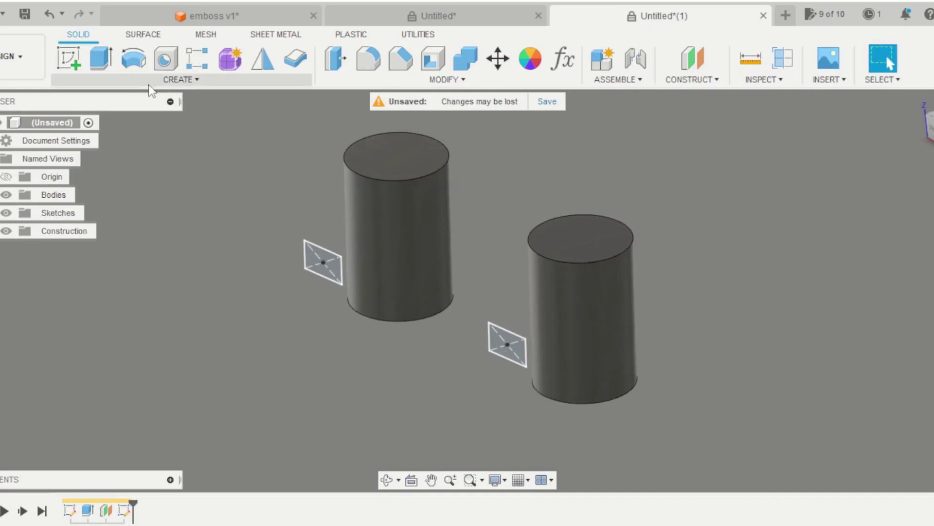
left_click(102, 58)
scroll(320, 224, "up", 1)
scroll(320, 221, "up", 1)
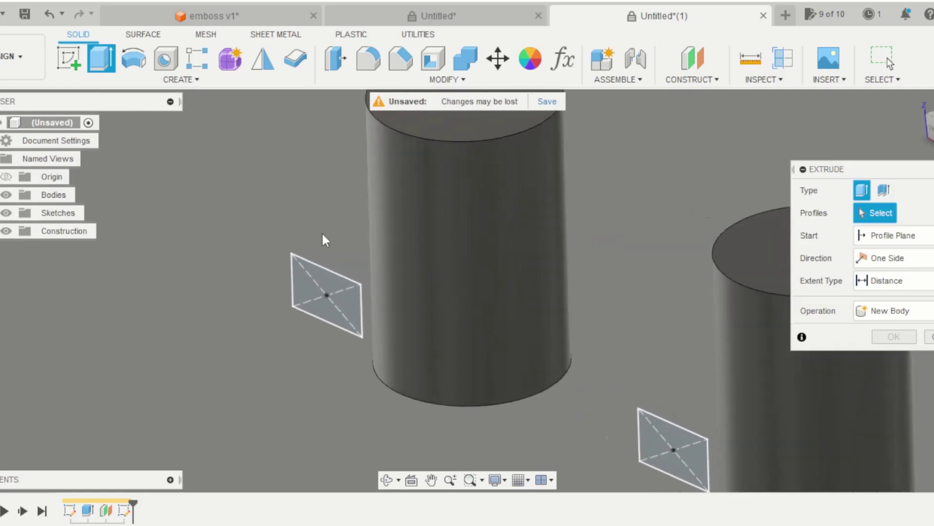
left_click(309, 283)
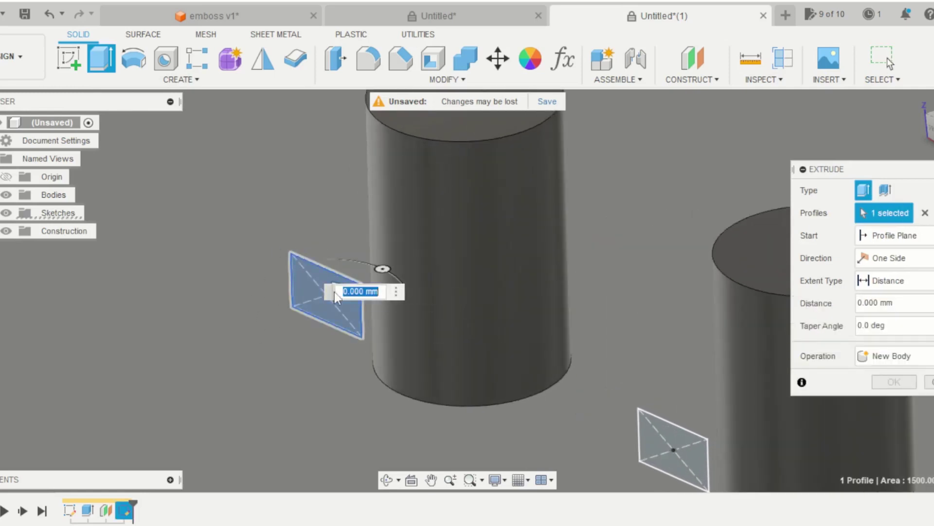
scroll(594, 240, "down", 2)
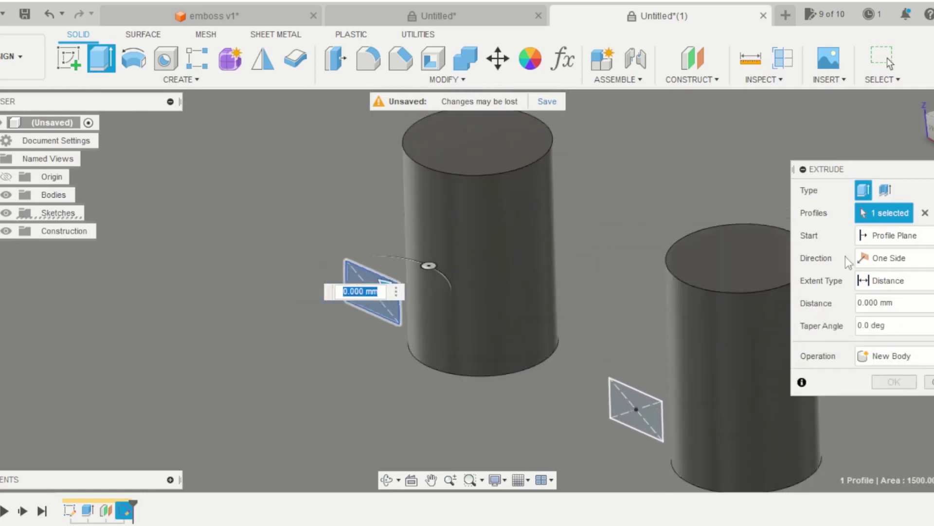
left_click(892, 237)
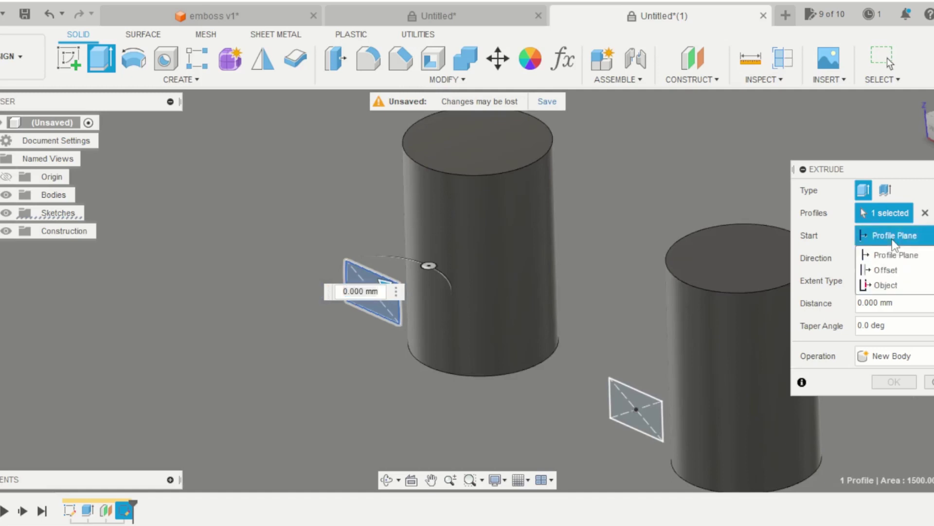
left_click(891, 284)
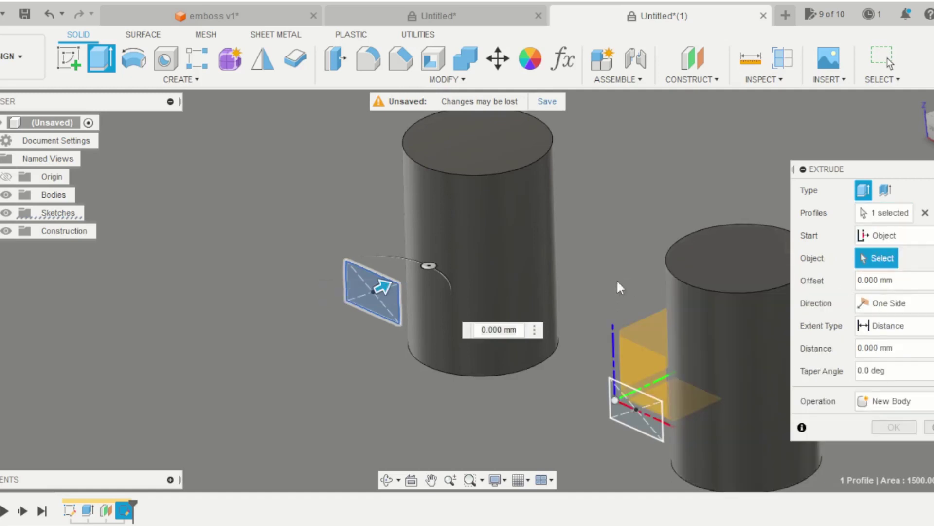
left_click(492, 254)
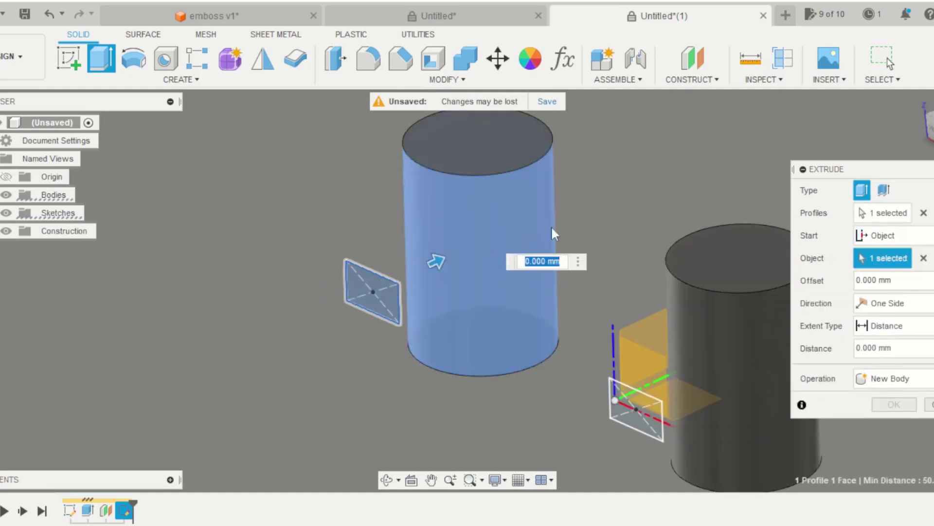
Extrude the left rectangle -10 mm outward from the curved face, joining it to the cylinder.
middle_click_drag(642, 237, 609, 239)
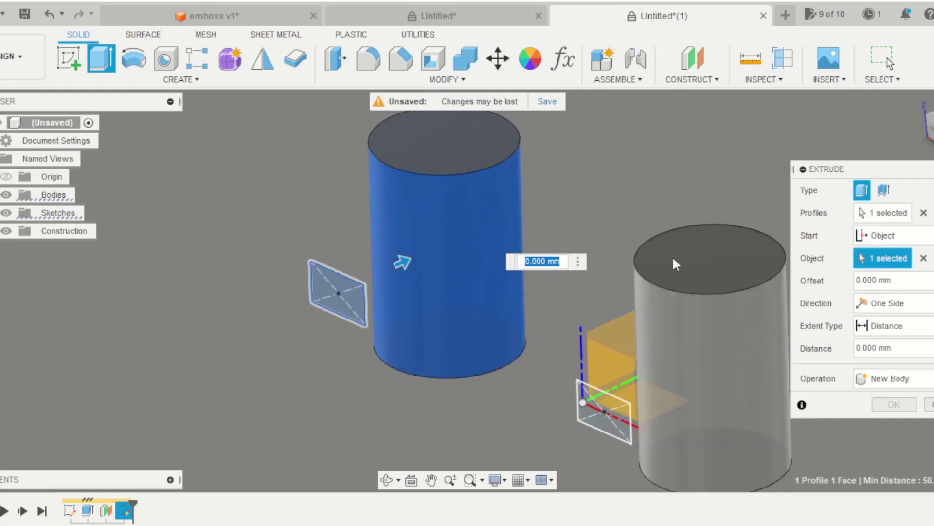
left_click(904, 348)
left_click_drag(402, 263, 364, 281)
left_click(896, 348)
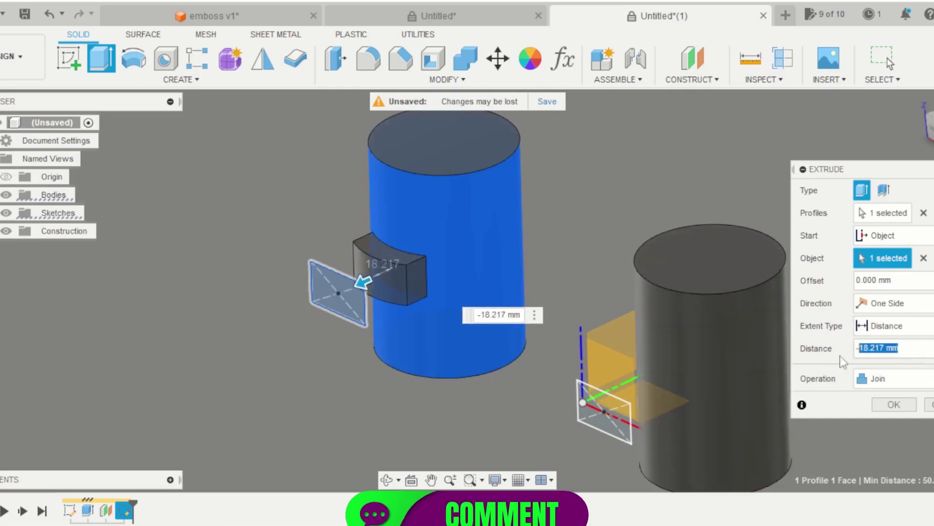
type("-10")
key("Return")
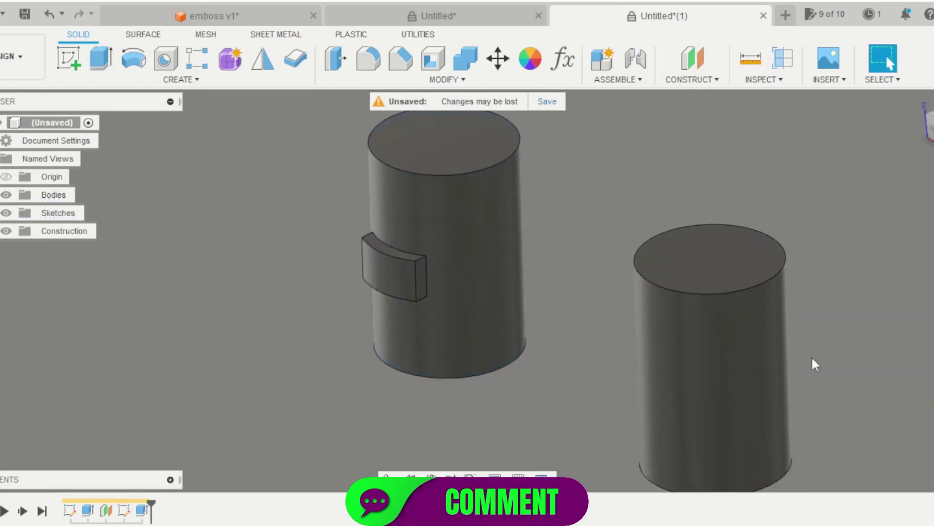
Make Sketch2 with the two rectangles visible again and examine a rectangle against its cylinder from the front.
scroll(501, 251, "down", 3)
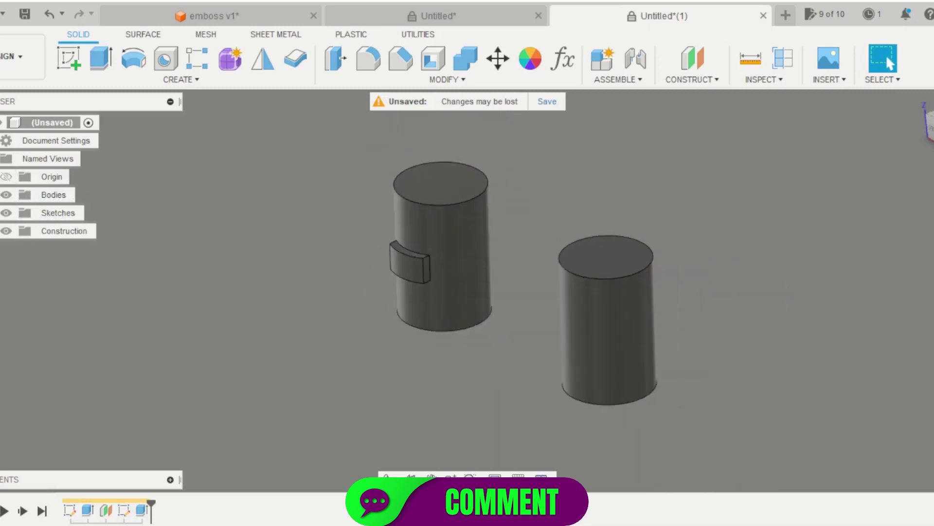
left_click(2, 213)
left_click(20, 249)
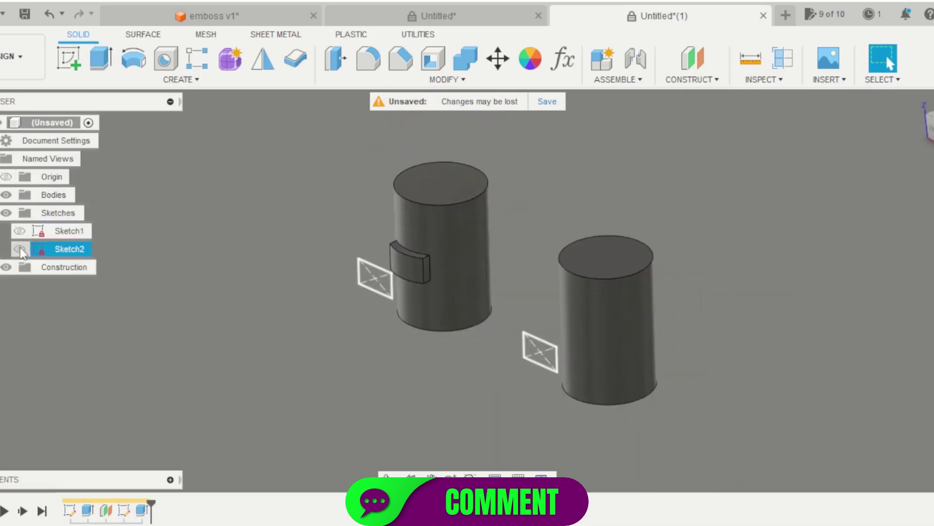
scroll(227, 219, "up", 3)
scroll(228, 221, "up", 1)
scroll(389, 281, "up", 1)
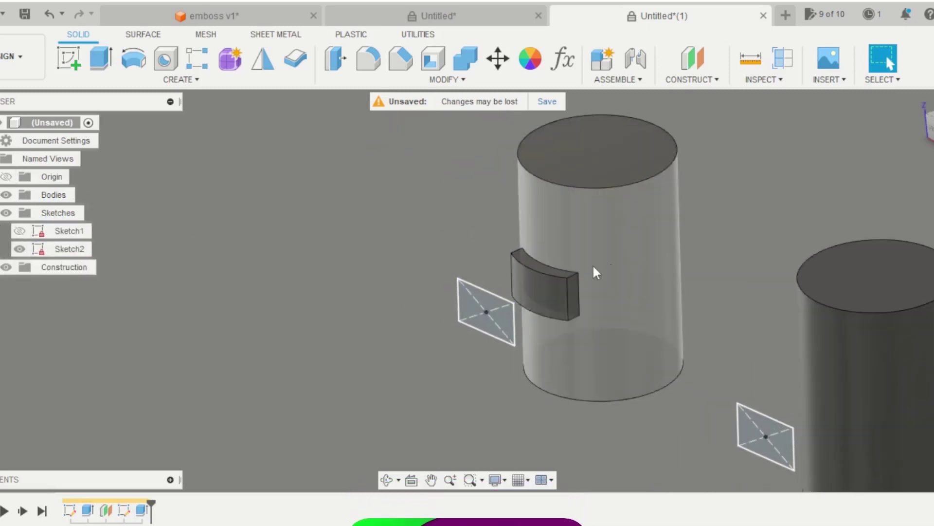
scroll(219, 260, "down", 3)
scroll(617, 214, "up", 1)
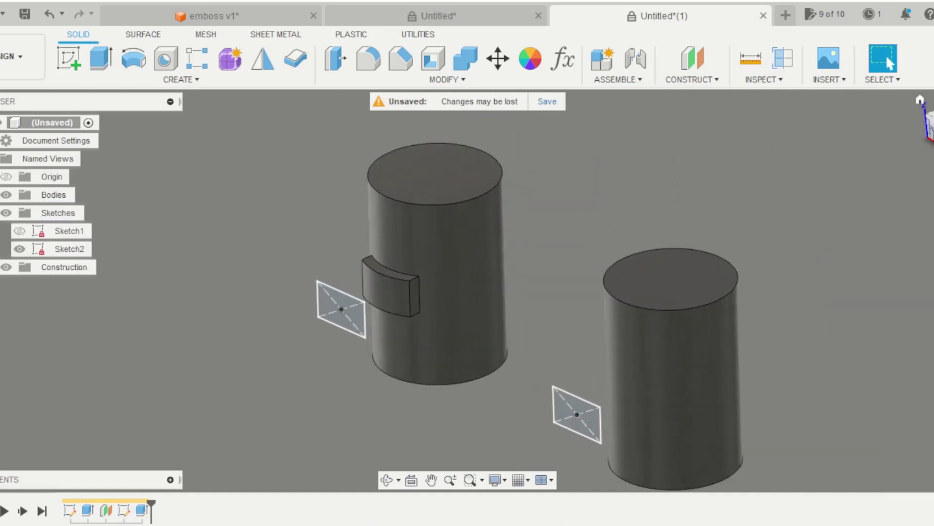
left_click(927, 127)
scroll(316, 370, "up", 5)
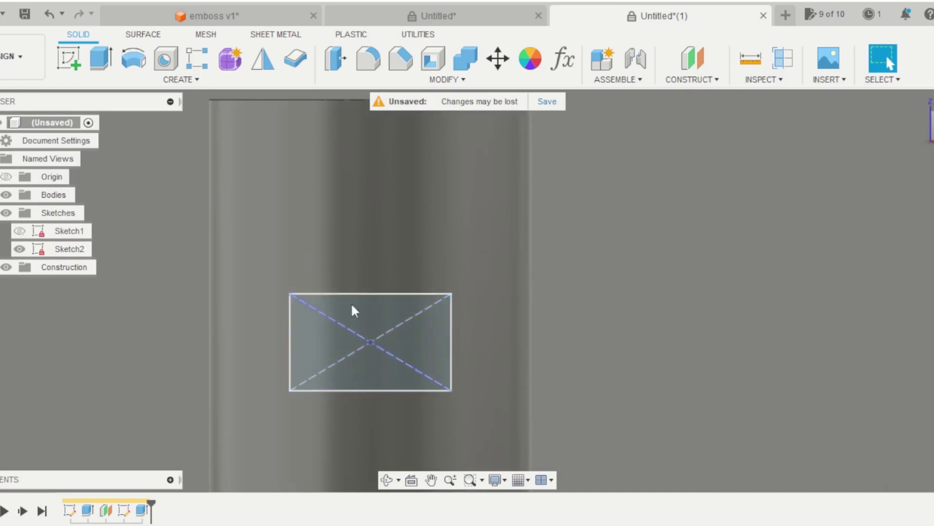
Examine the extruded pad on the left cylinder from an angled view, checking its inner and outer curved edges.
scroll(433, 283, "down", 4)
middle_click_drag(581, 336, 437, 237, "shift")
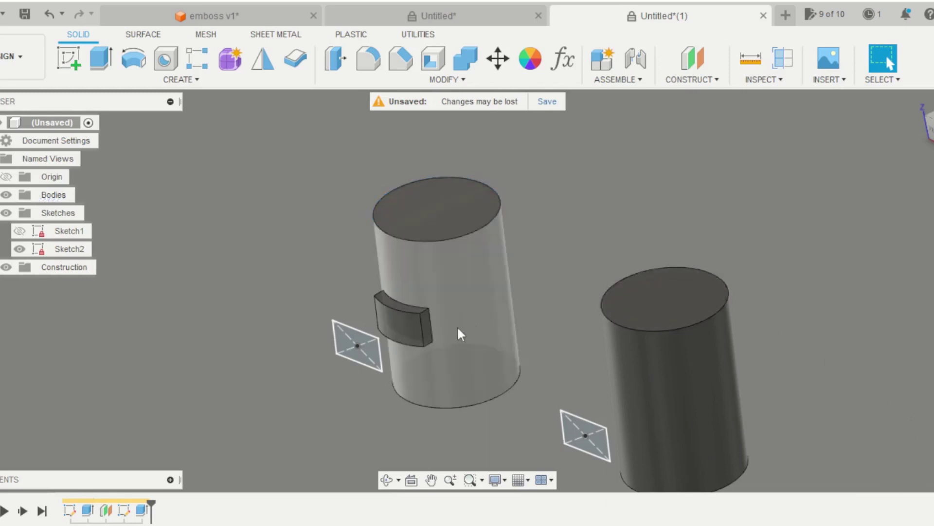
scroll(462, 334, "up", 5)
scroll(402, 290, "down", 4)
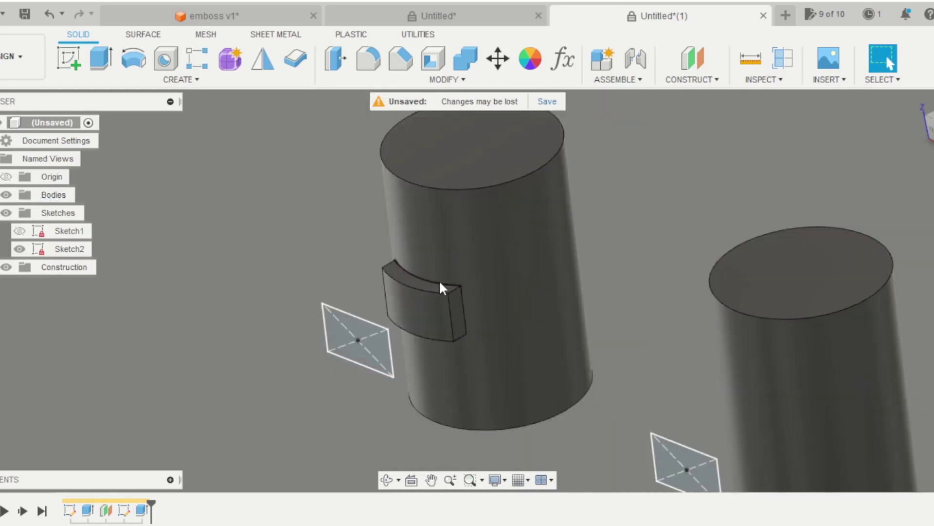
left_click(440, 287)
scroll(429, 309, "up", 2)
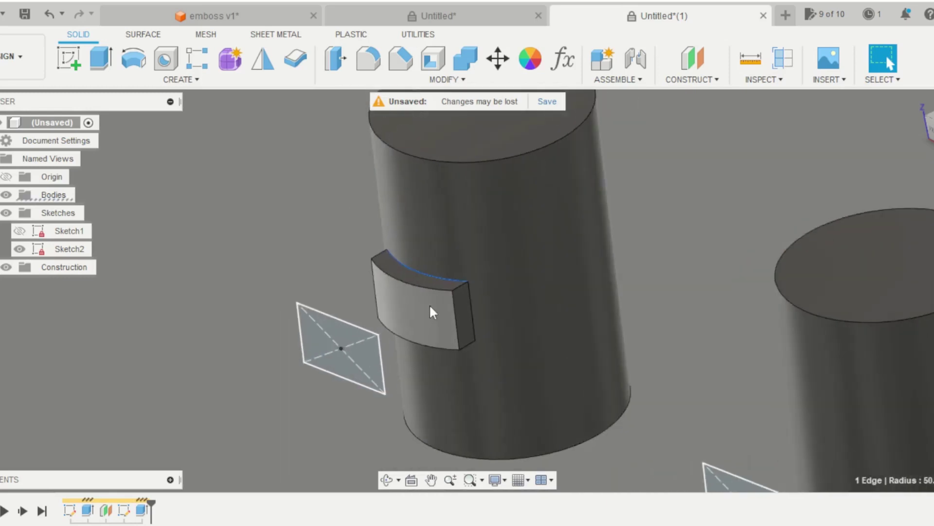
scroll(429, 304, "up", 1)
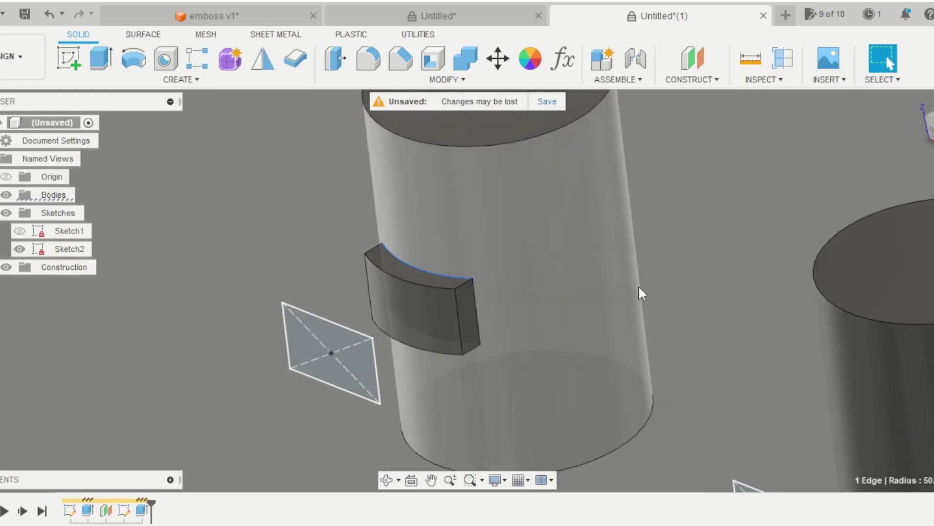
scroll(639, 289, "down", 2)
left_click(688, 244)
scroll(360, 293, "down", 2)
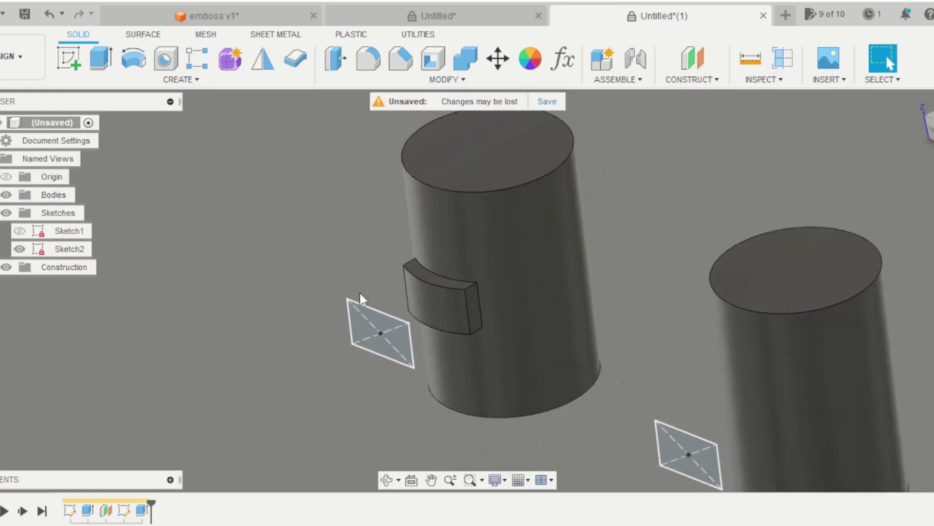
left_click(423, 284)
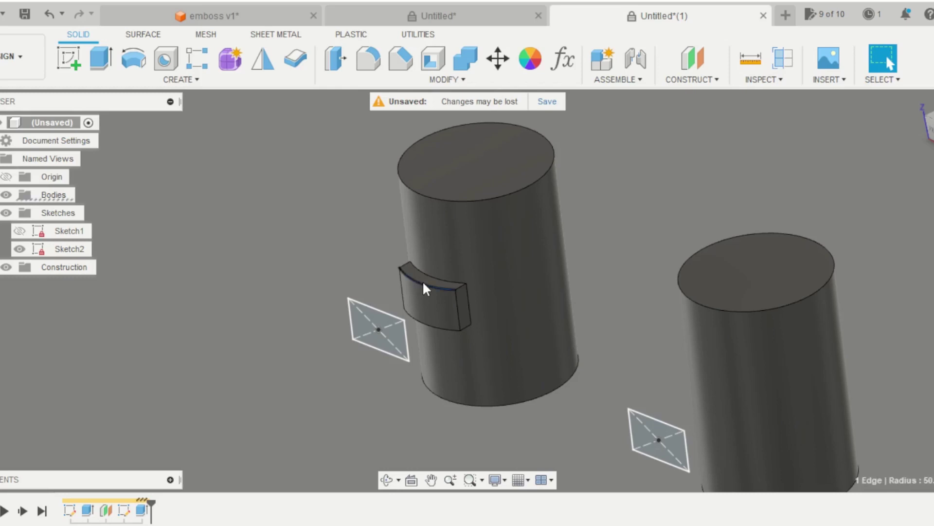
scroll(428, 288, "up", 3)
scroll(392, 302, "down", 4)
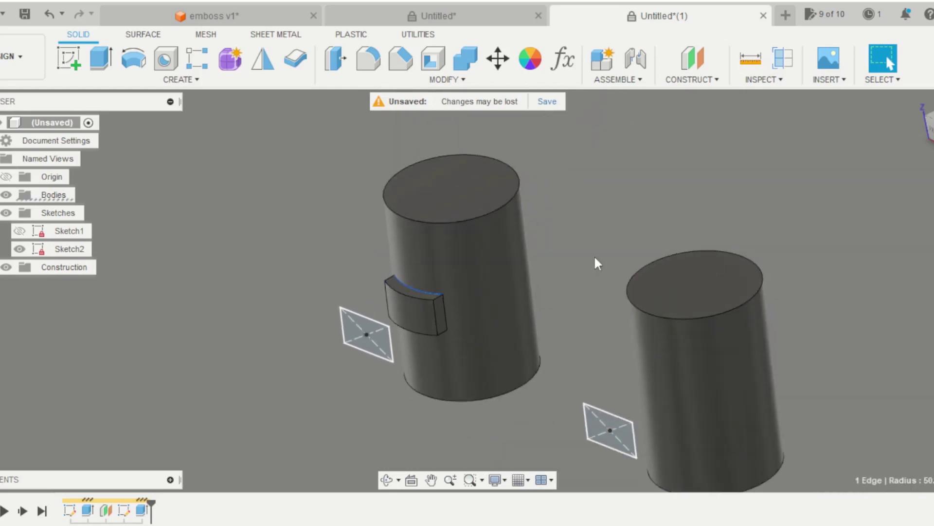
left_click(597, 262)
scroll(414, 246, "down", 2)
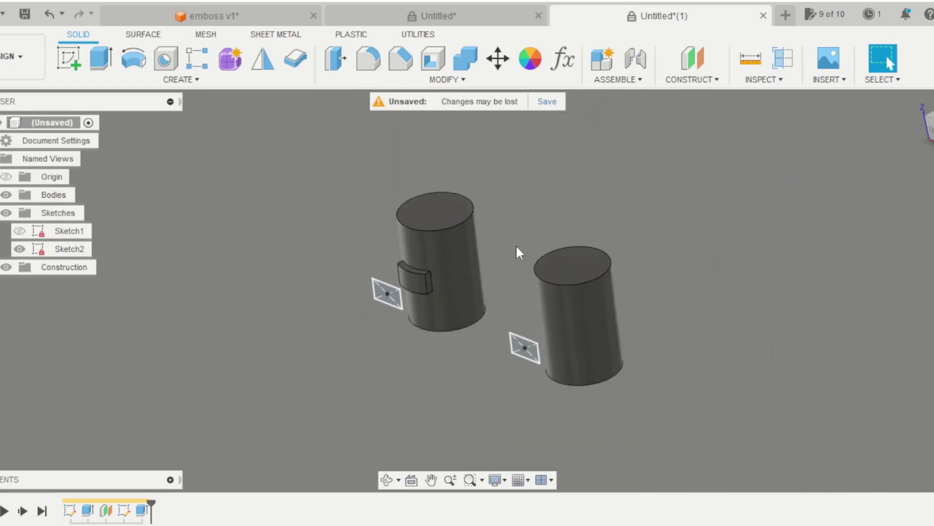
Emboss the right rectangle onto the right cylinder's curved face with a depth of 10 mm.
left_click(134, 83)
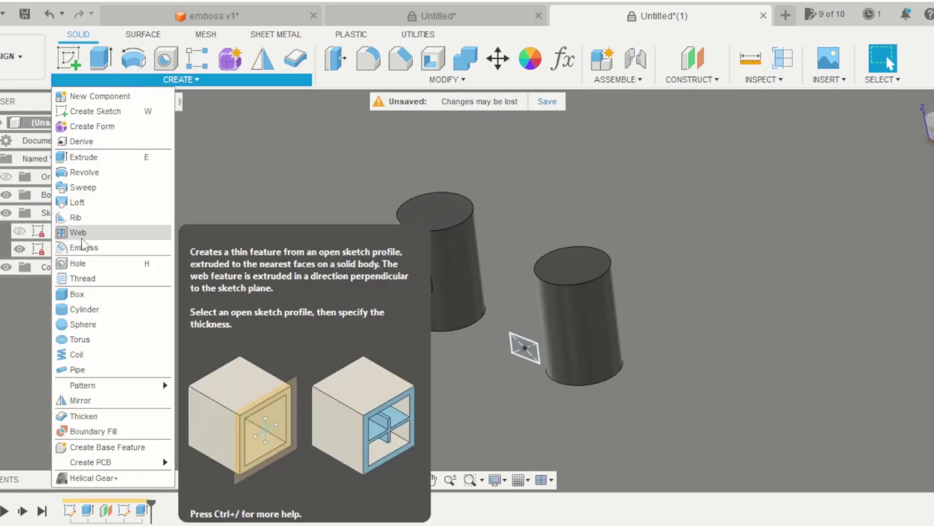
left_click(90, 244)
left_click(530, 338)
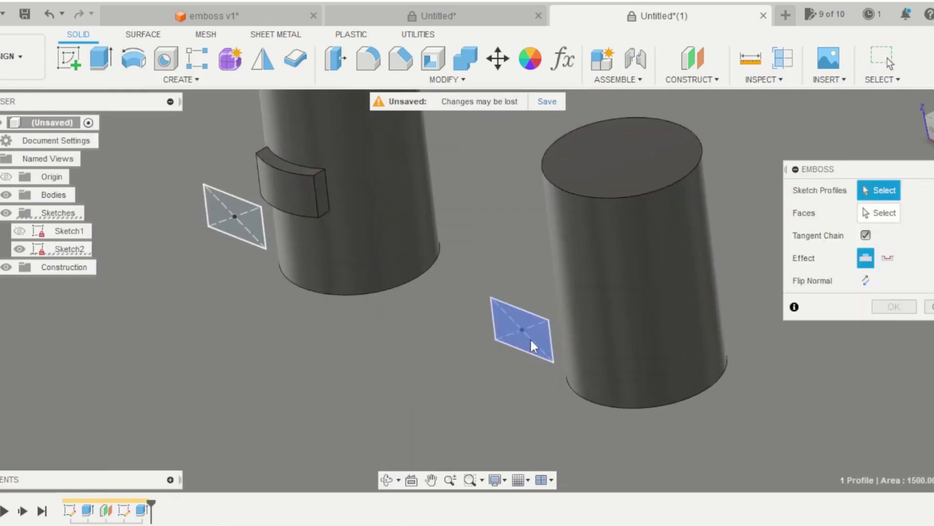
scroll(325, 343, "down", 3)
scroll(442, 304, "up", 3)
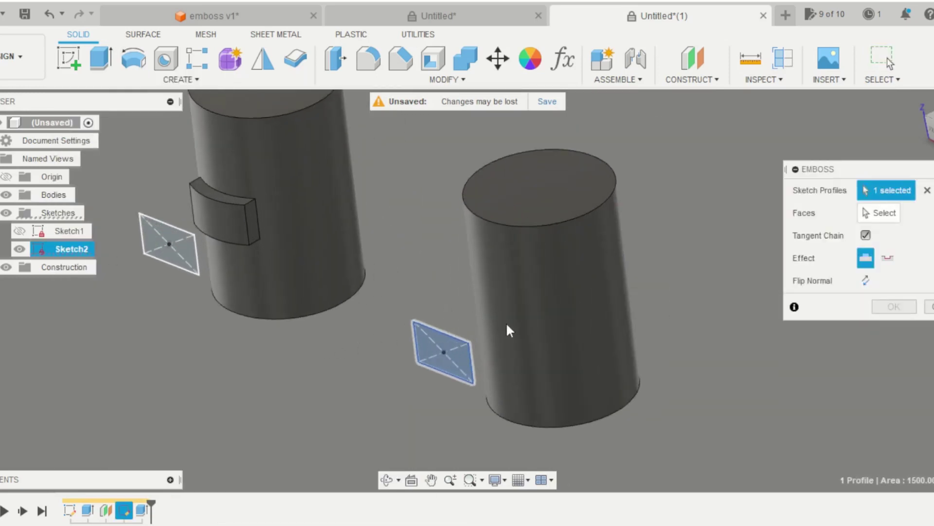
left_click(880, 212)
left_click(551, 315)
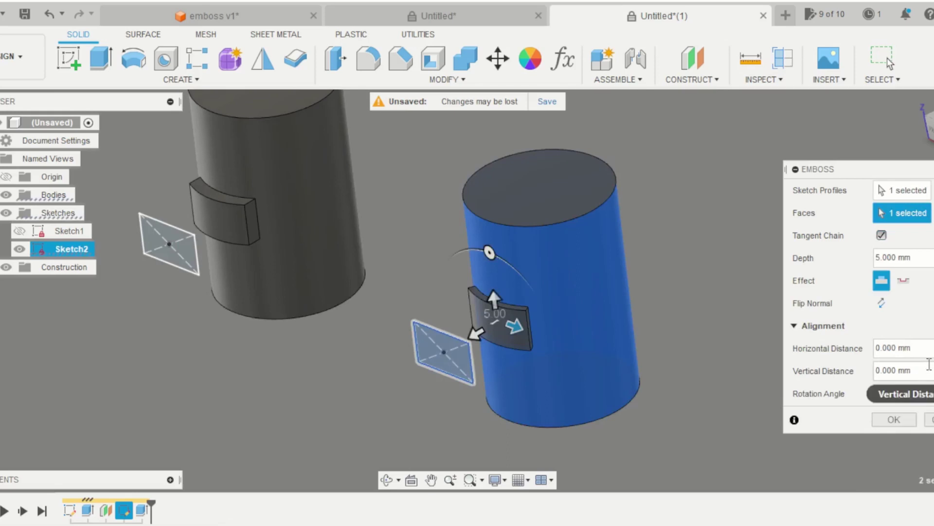
left_click(923, 262)
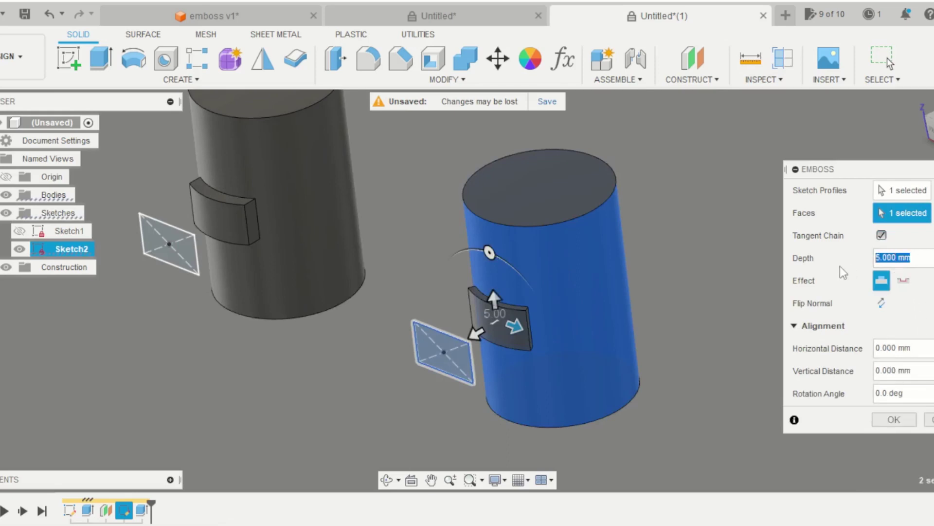
type("10")
key("Return")
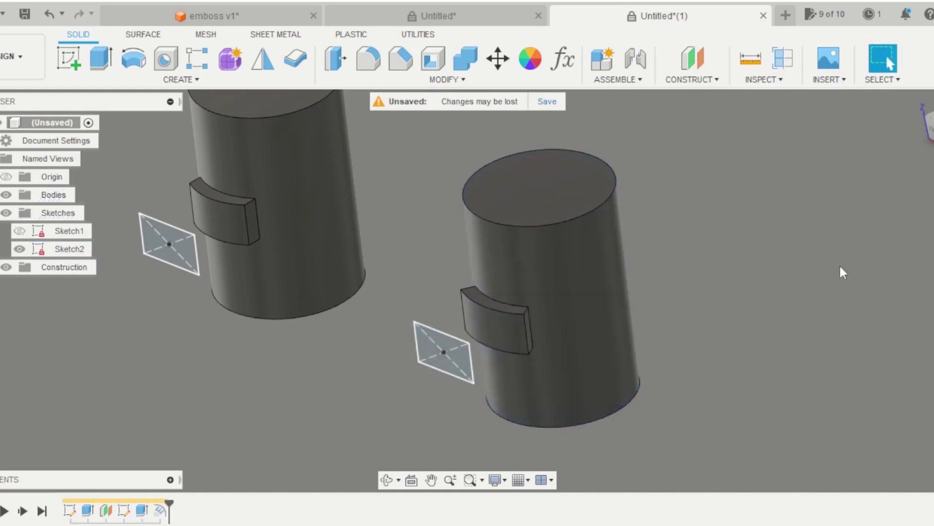
Compare the widths of the embossed and extruded pads with their sketch rectangles from the front.
left_click(930, 124)
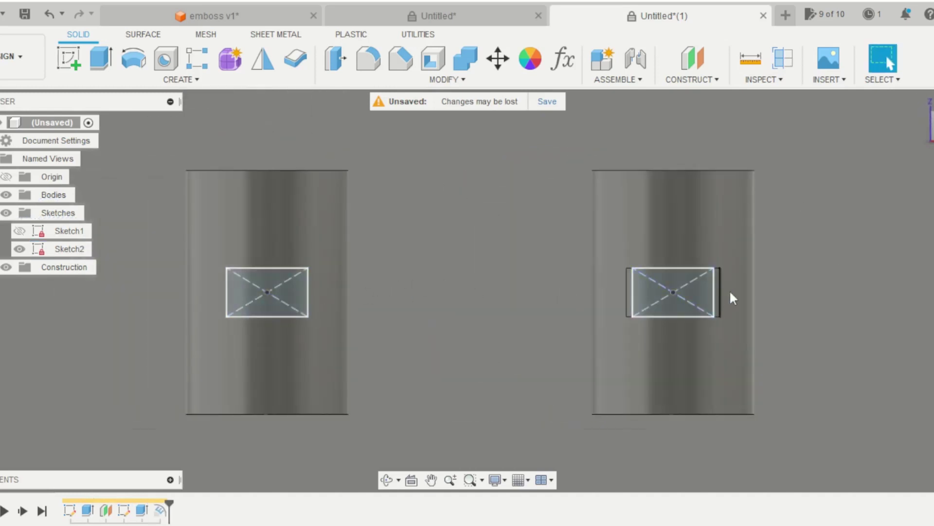
scroll(729, 290, "up", 3)
scroll(565, 290, "up", 3)
scroll(578, 290, "down", 6)
scroll(650, 292, "up", 3)
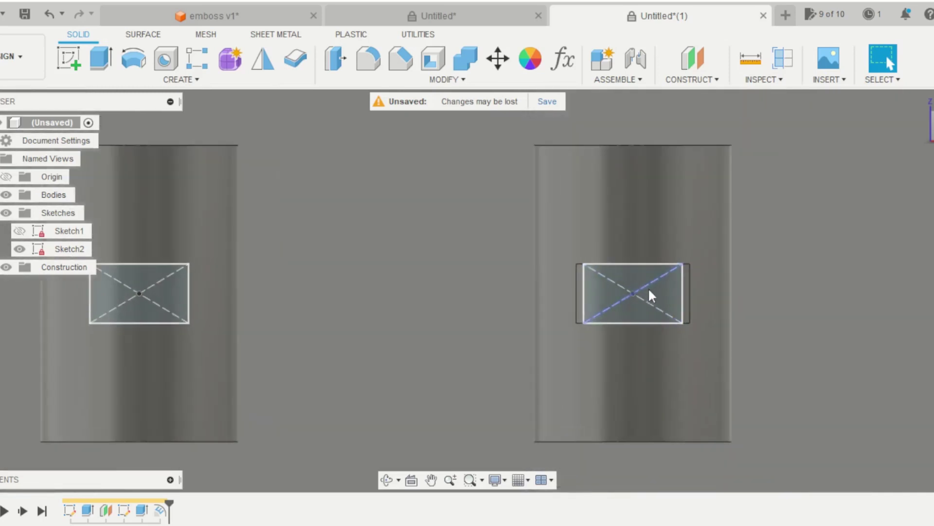
scroll(622, 294, "down", 5)
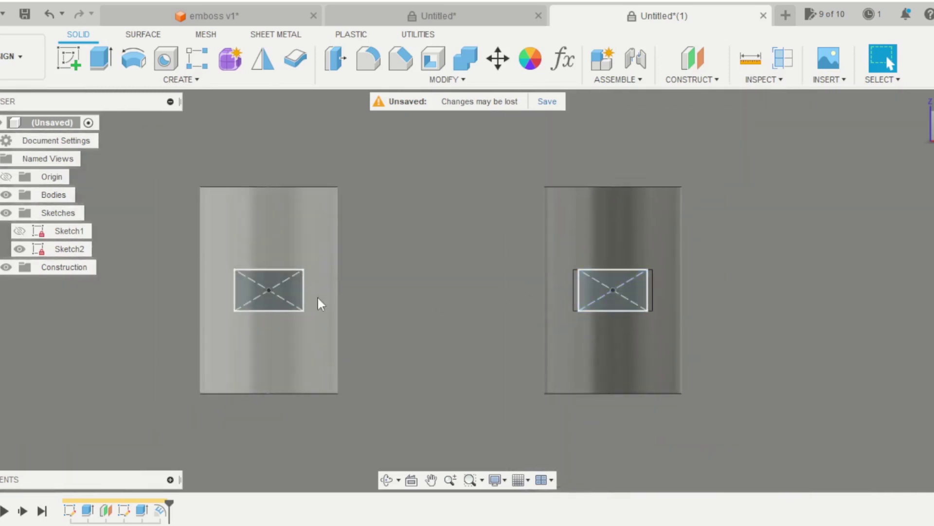
Inspect the embossed pad's curved edges and the right cylinder's top edge from an angled view.
middle_click_drag(766, 302, 618, 339, "shift")
scroll(598, 335, "down", 2)
scroll(521, 348, "up", 4)
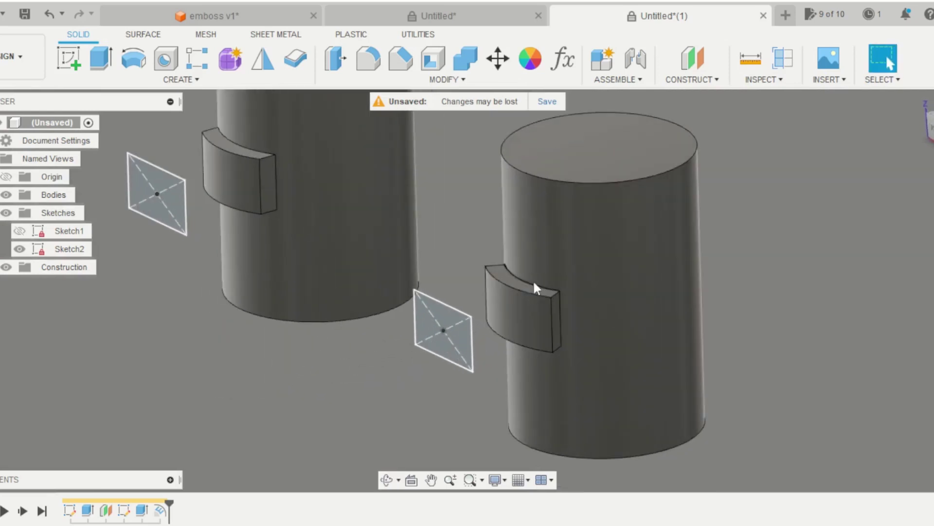
left_click(568, 181)
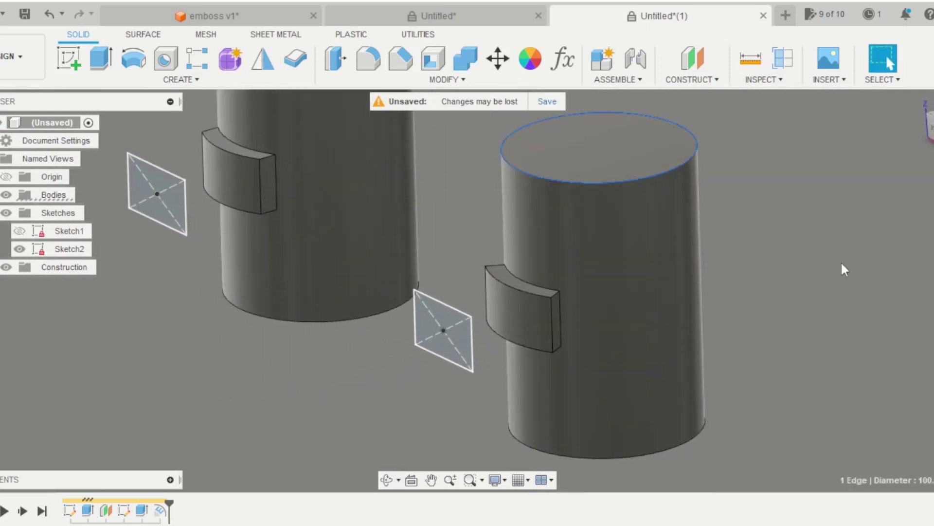
left_click(541, 286)
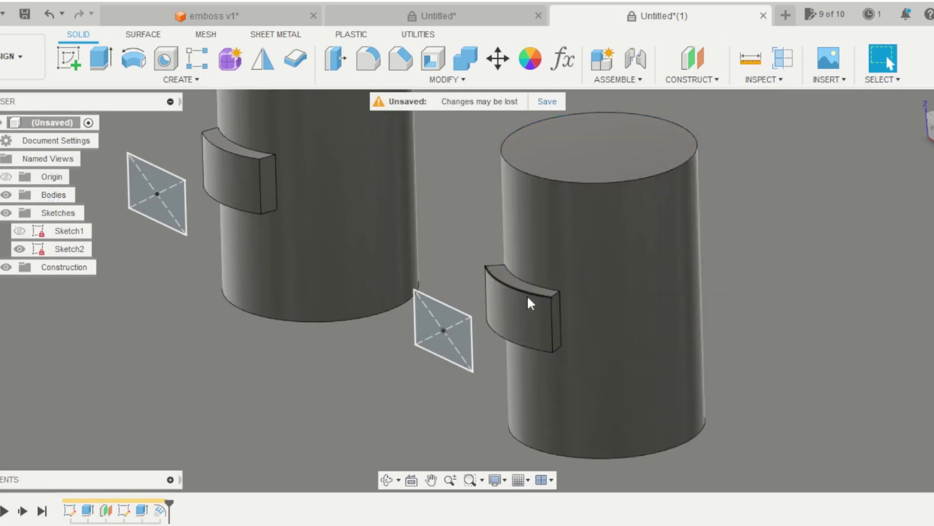
left_click(527, 287)
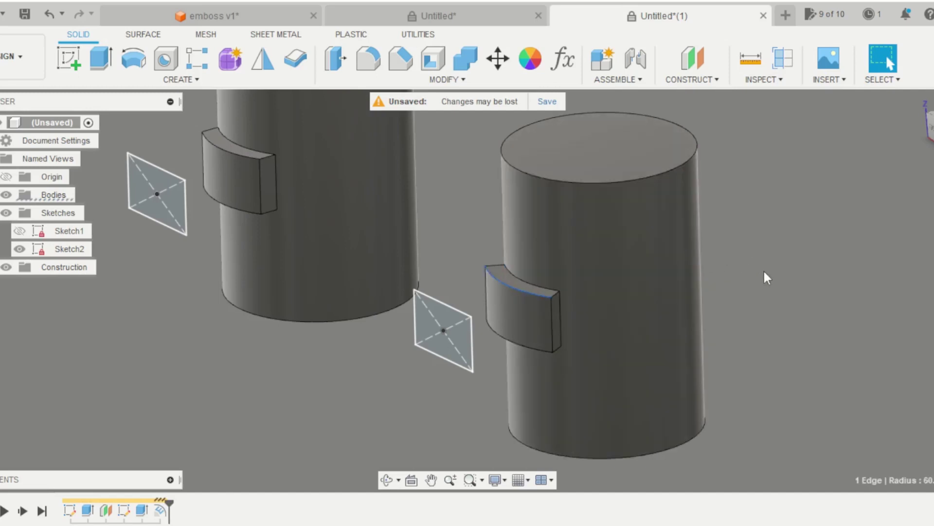
mouse_move(743, 276)
middle_mouse_down("shift")
mouse_move(757, 283)
mouse_move(776, 271)
middle_mouse_up("shift")
scroll(668, 345, "down", 4)
scroll(572, 318, "up", 5)
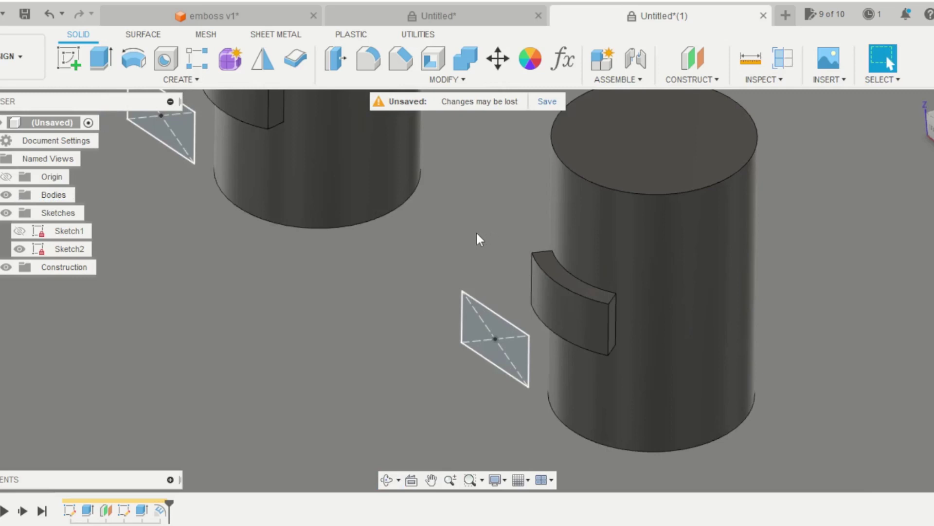
scroll(476, 230, "down", 5)
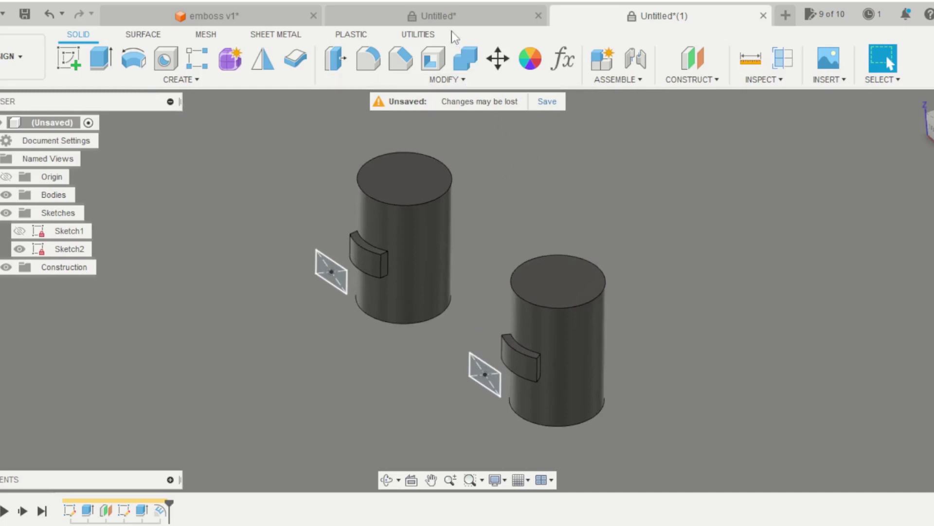
Switch to the Untitled design and examine the raised letter P on its cylinder.
left_click(455, 15)
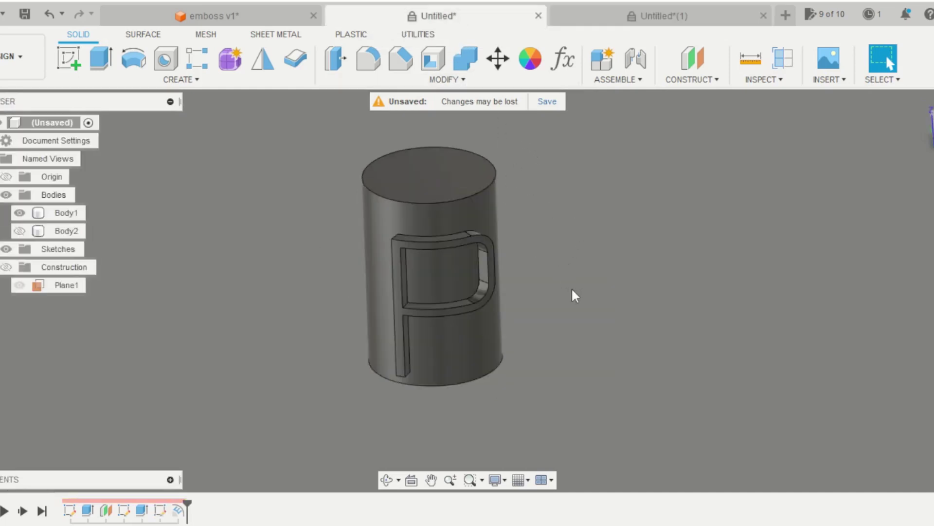
middle_click_drag(572, 291, 559, 263, "shift")
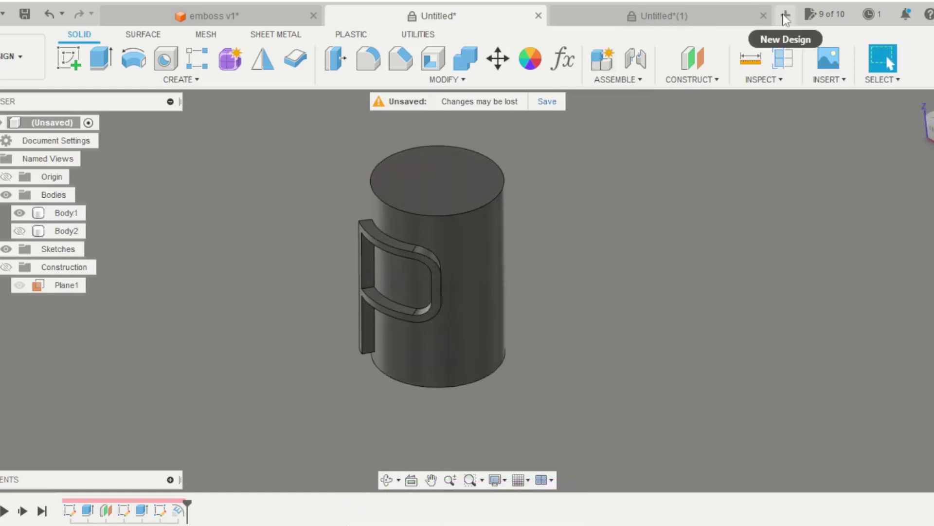
Create a new design and sketch a 100 mm diameter circle centered on the origin of the horizontal plane.
left_click(785, 16)
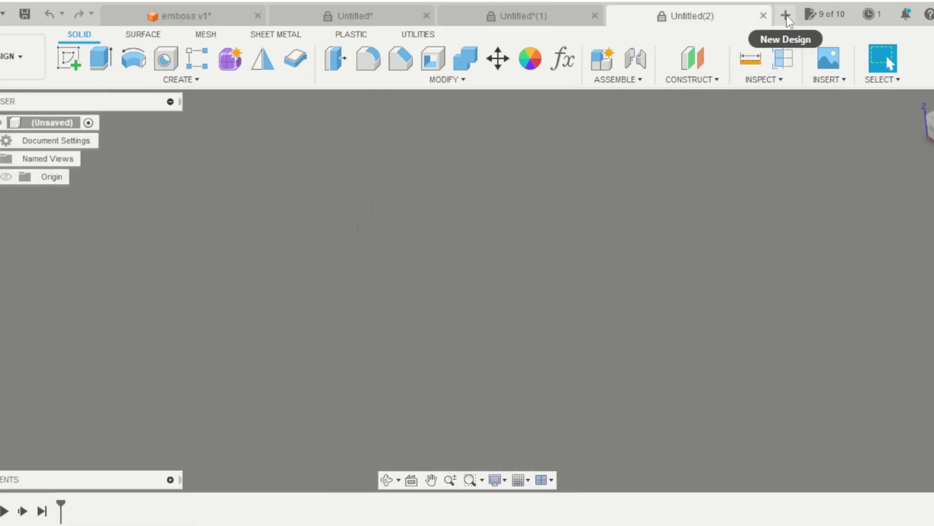
left_click(70, 61)
left_click(548, 294)
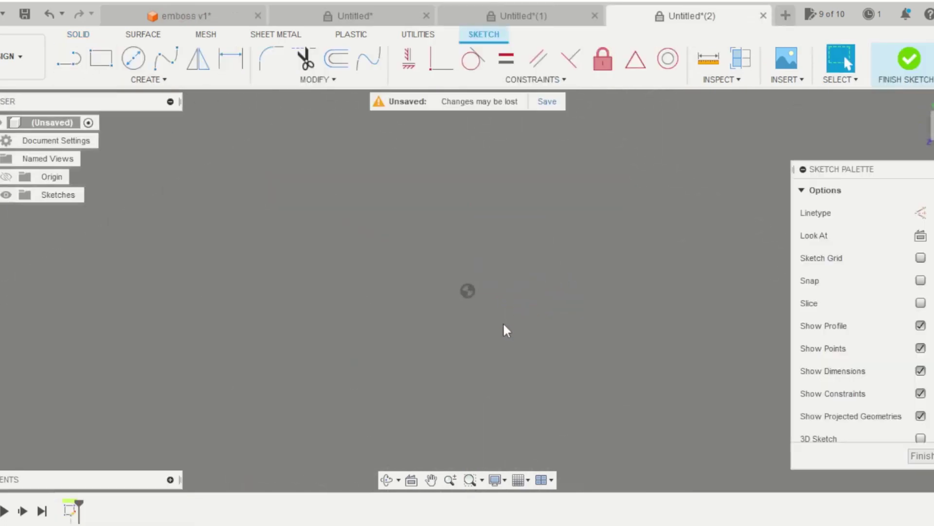
key("c")
left_click(471, 289)
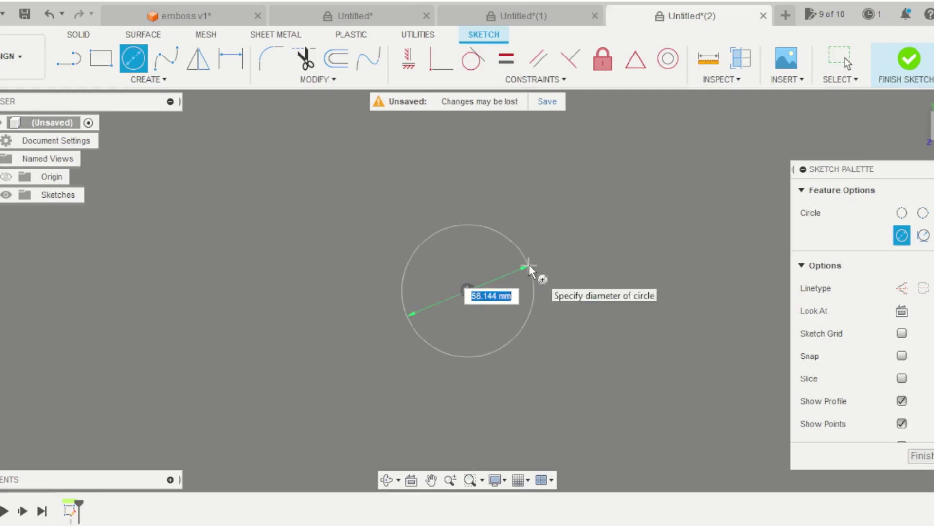
type("100")
key("Return")
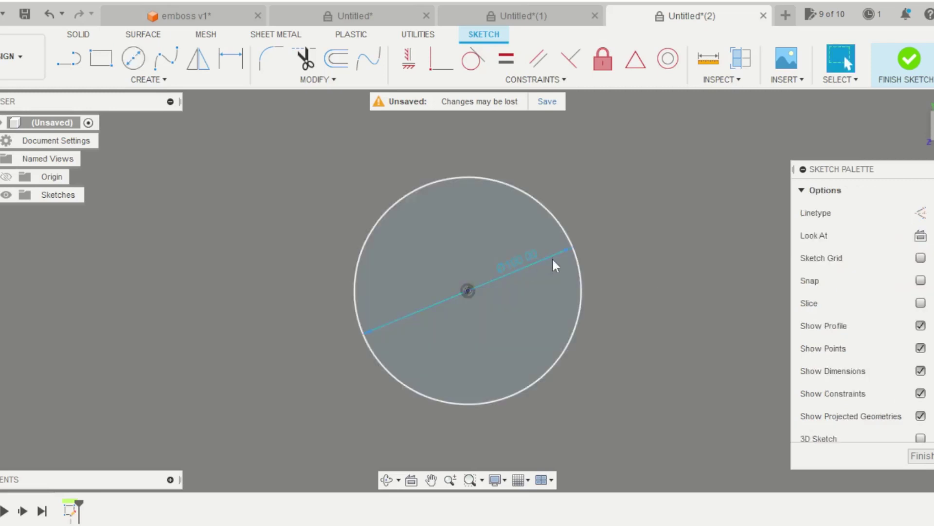
Extrude the circle 150 mm upward as a new body.
key("Escape")
middle_click_drag(611, 235, 617, 256, "shift")
type("e")
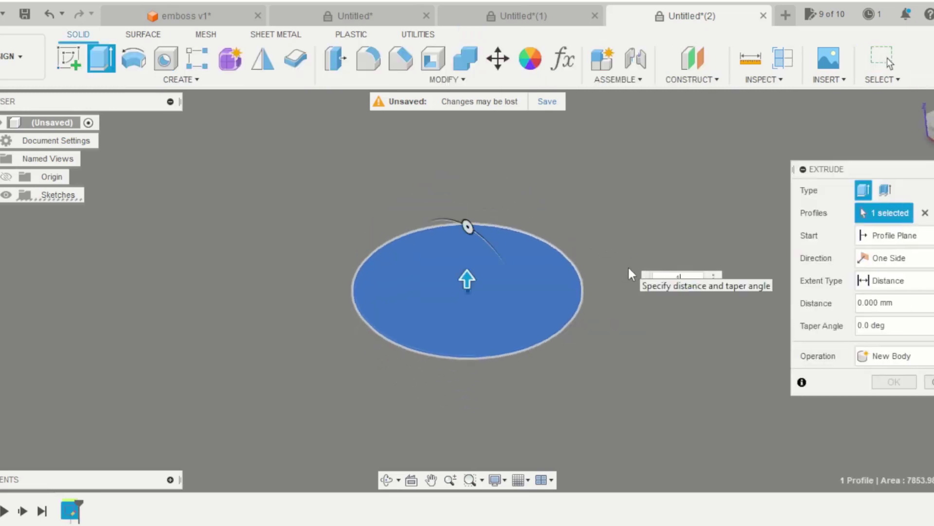
type("150")
key("Return")
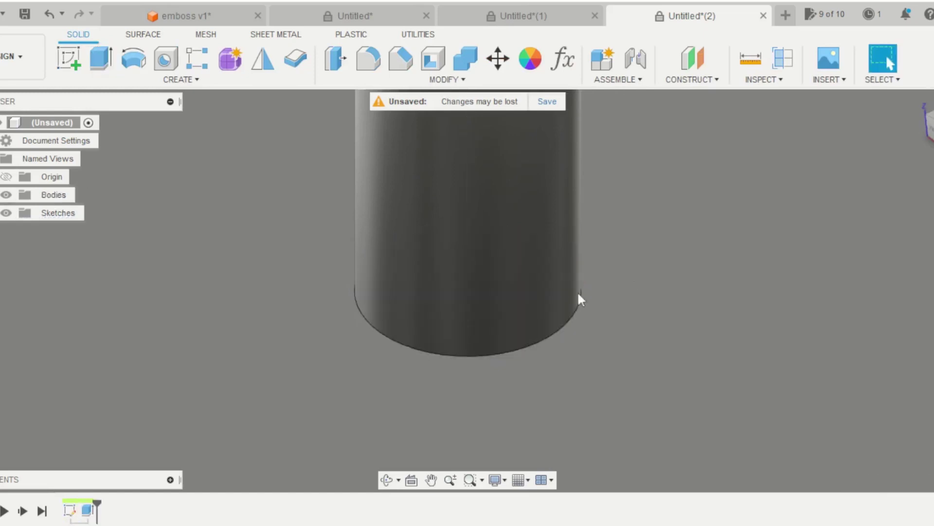
Create a construction plane offset -100 mm from the vertical XZ origin plane, in front of the cylinder.
scroll(577, 291, "down", 5)
scroll(461, 352, "up", 1)
left_click(692, 58)
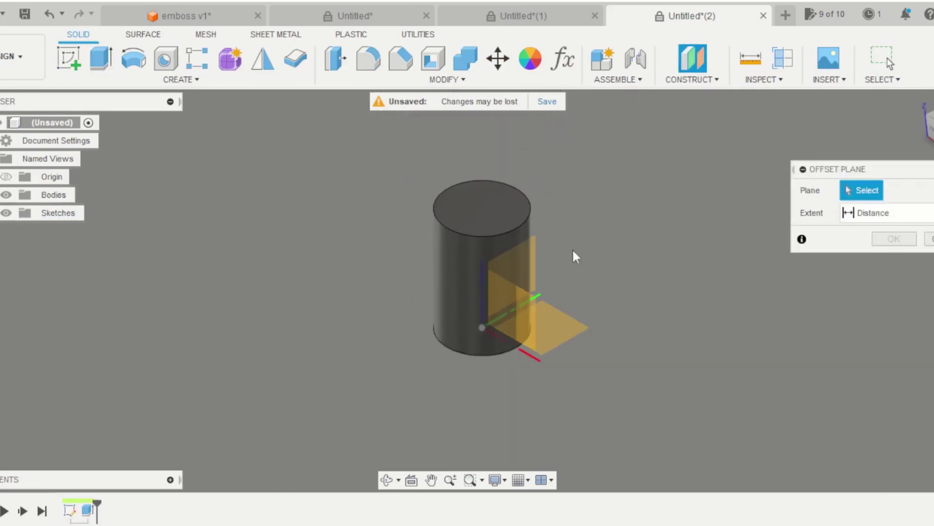
left_click(512, 342)
left_click_drag(506, 321, 423, 368)
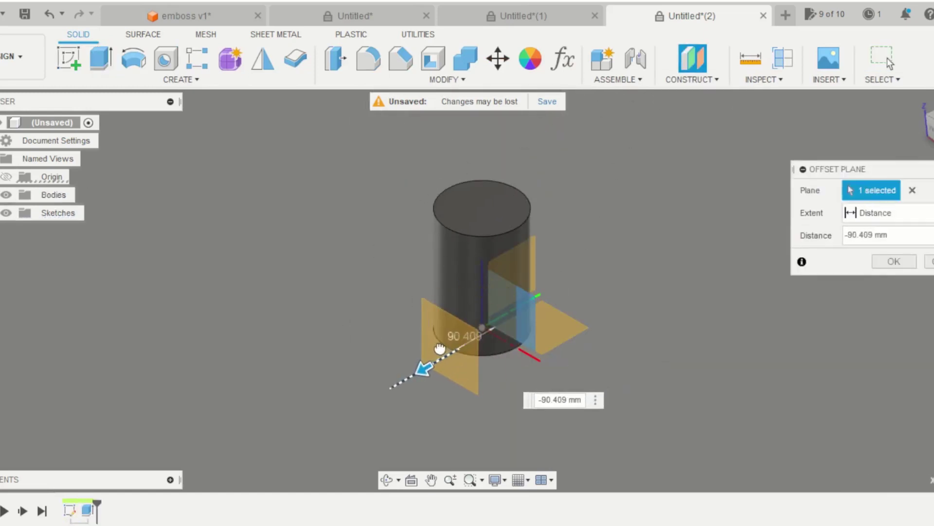
left_click_drag(902, 234, 801, 252)
type("-100")
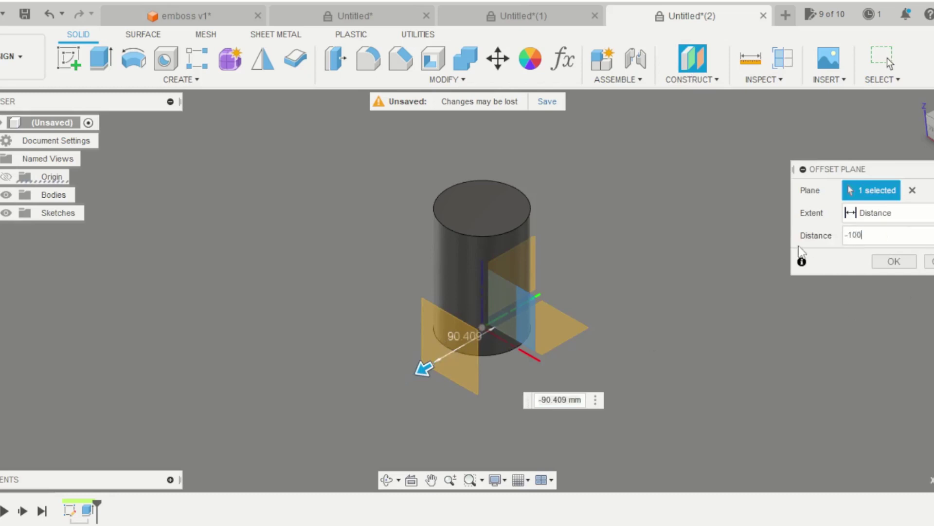
key("Return")
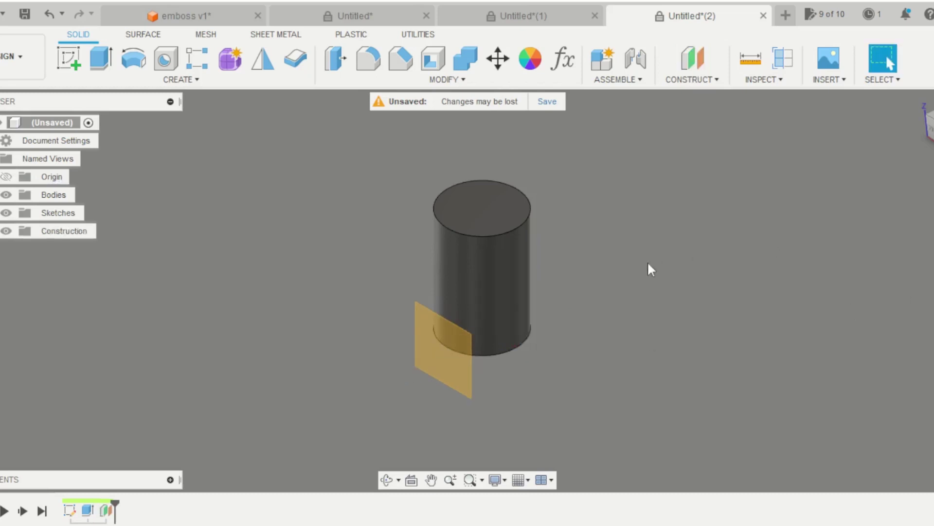
Sketch a letter P outline on the offset plane from straight lines, with a vertical stem and a rectangular upper loop closing on it.
left_click(68, 58)
left_click(429, 335)
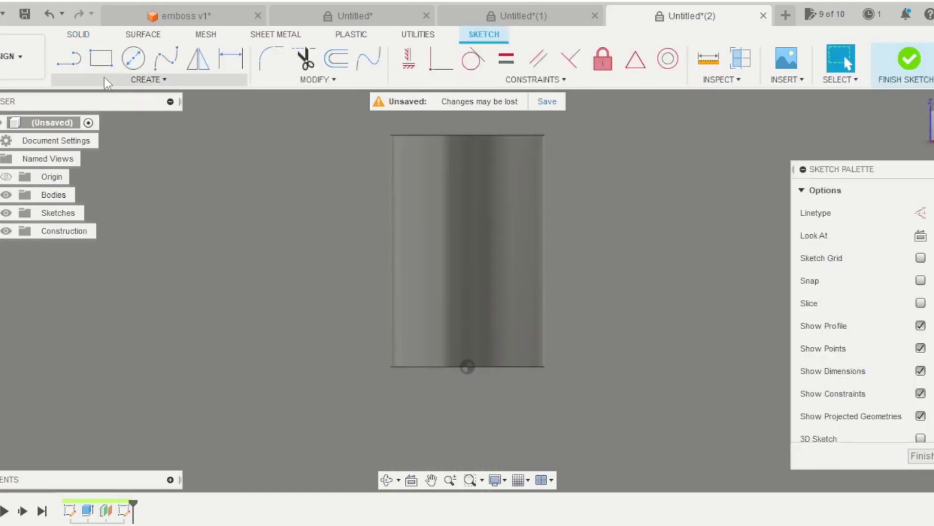
left_click(68, 59)
scroll(487, 243, "up", 1)
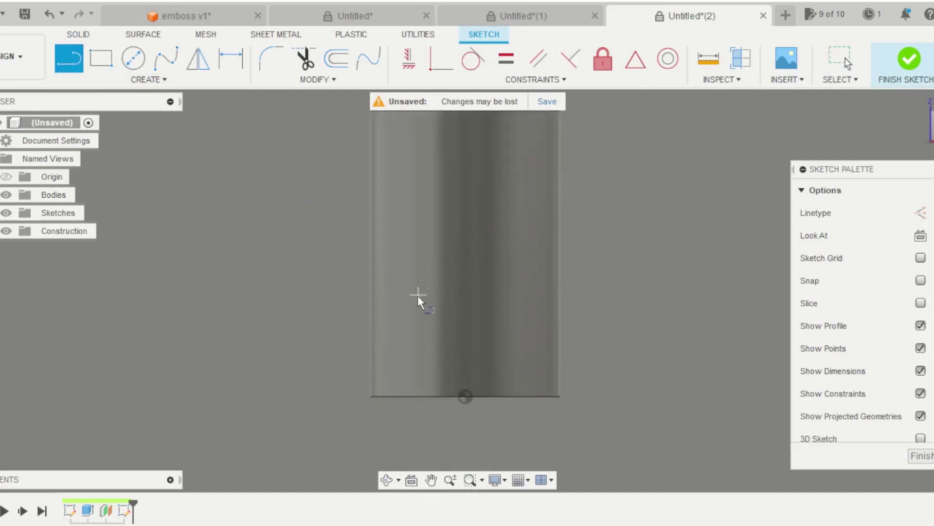
left_click(415, 339)
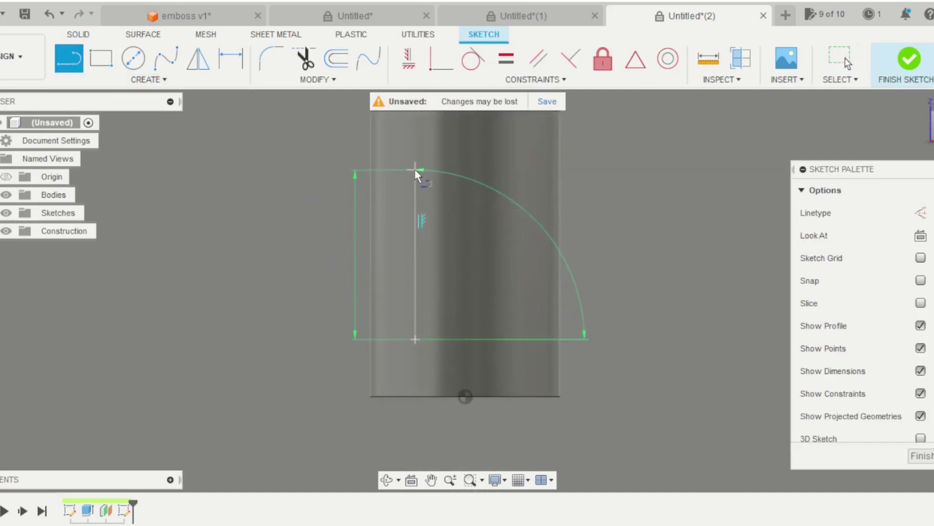
left_click(415, 170)
left_click(526, 170)
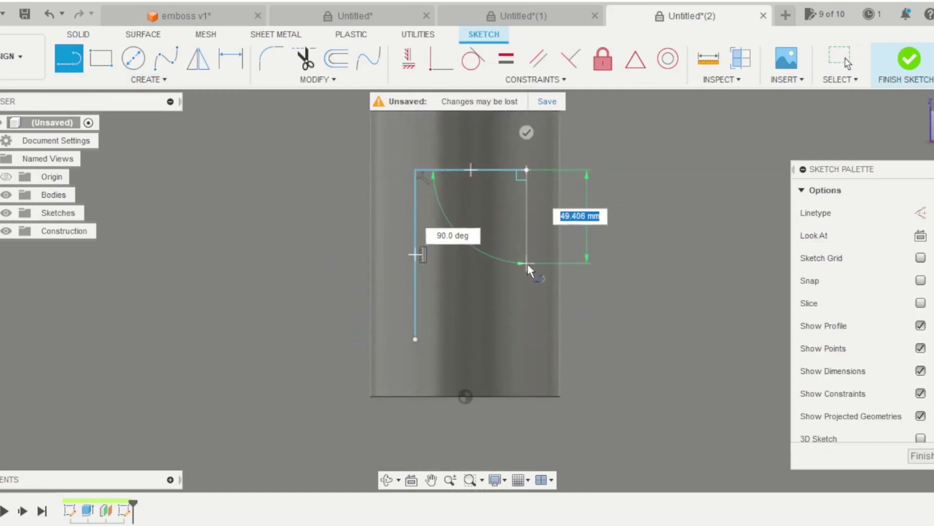
left_click(527, 269)
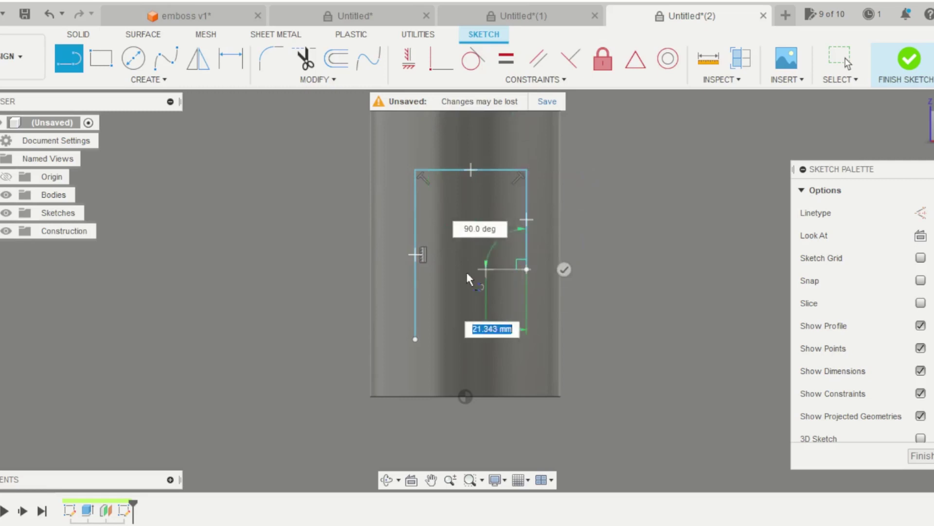
left_click(415, 269)
scroll(363, 206, "down", 1)
scroll(397, 177, "up", 1)
key("Escape")
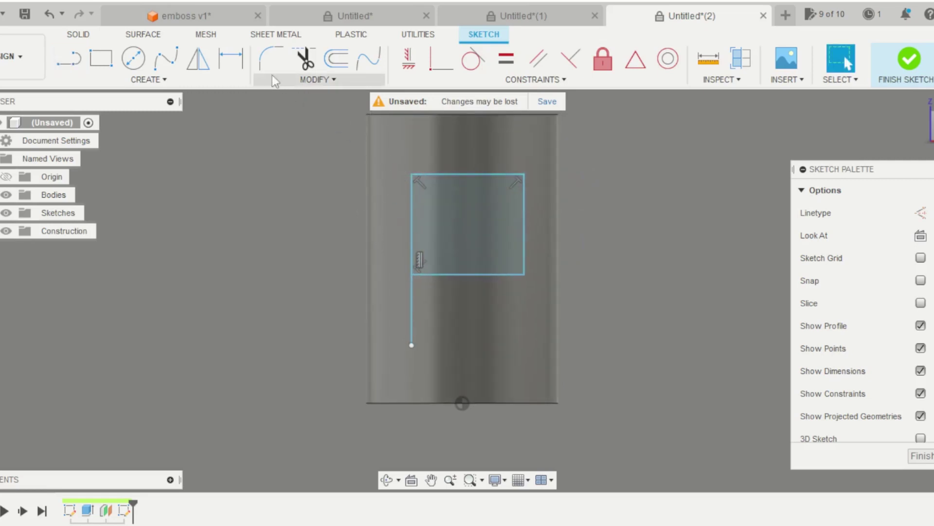
Fillet the two outer corners of the P's loop with a 15 mm radius and finish the sketch.
left_click(279, 56)
scroll(511, 149, "up", 3)
left_click(530, 185)
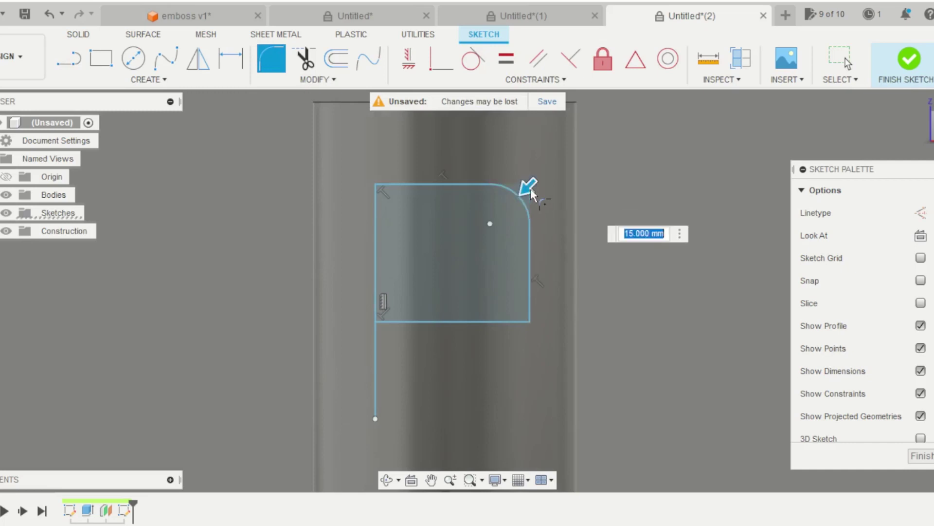
left_click(530, 321)
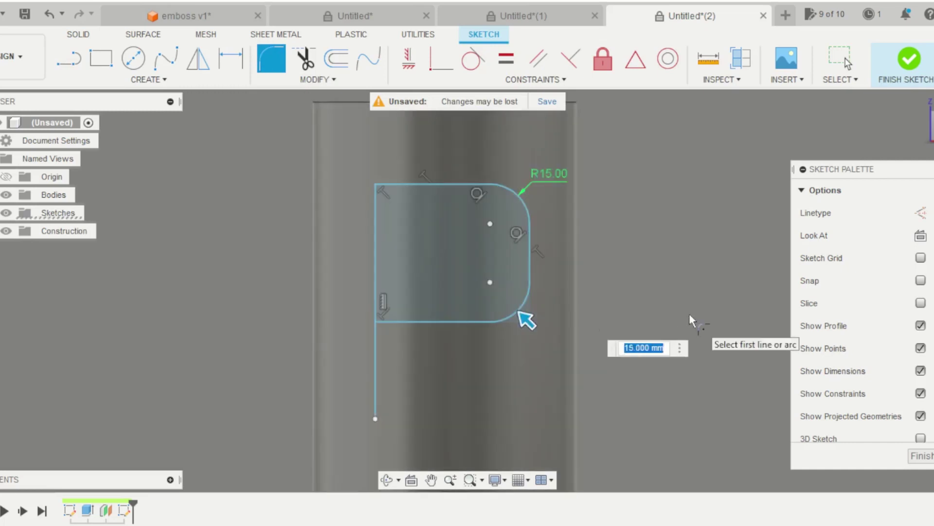
key("Return")
scroll(592, 220, "down", 2)
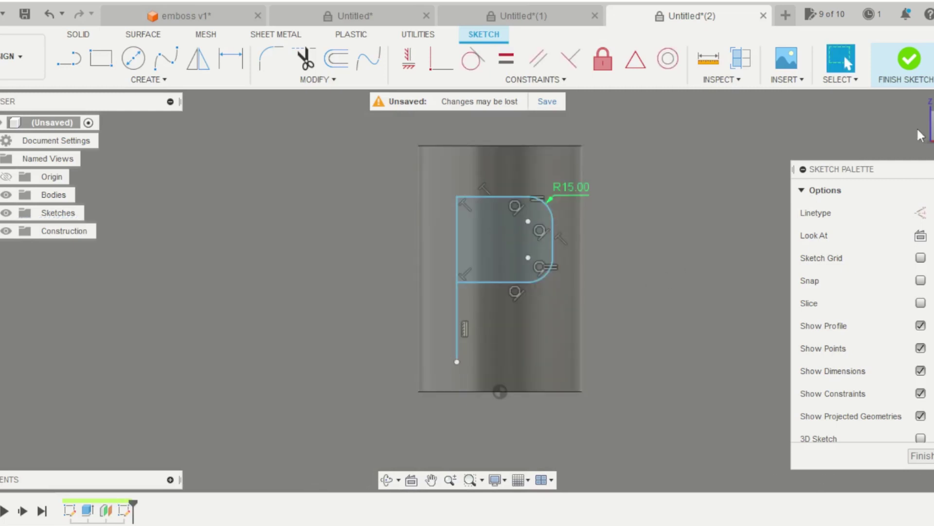
left_click(909, 59)
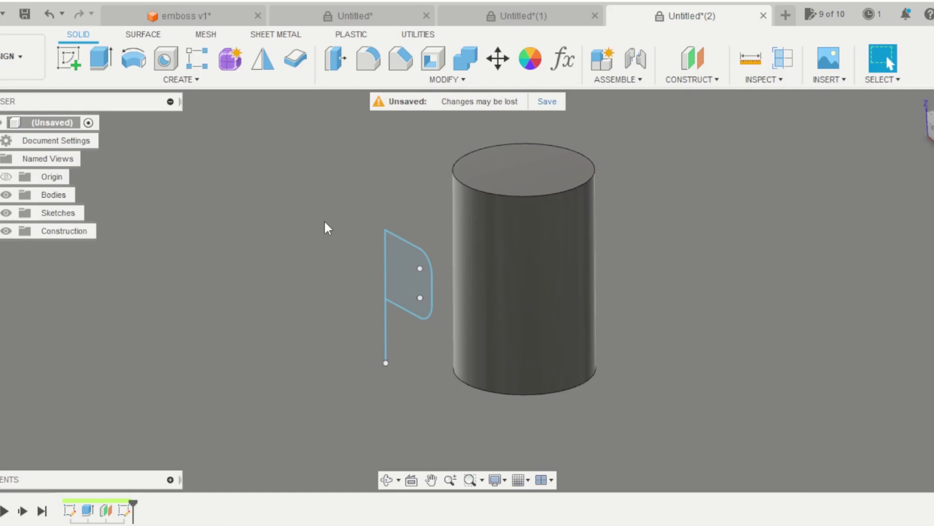
left_click(189, 80)
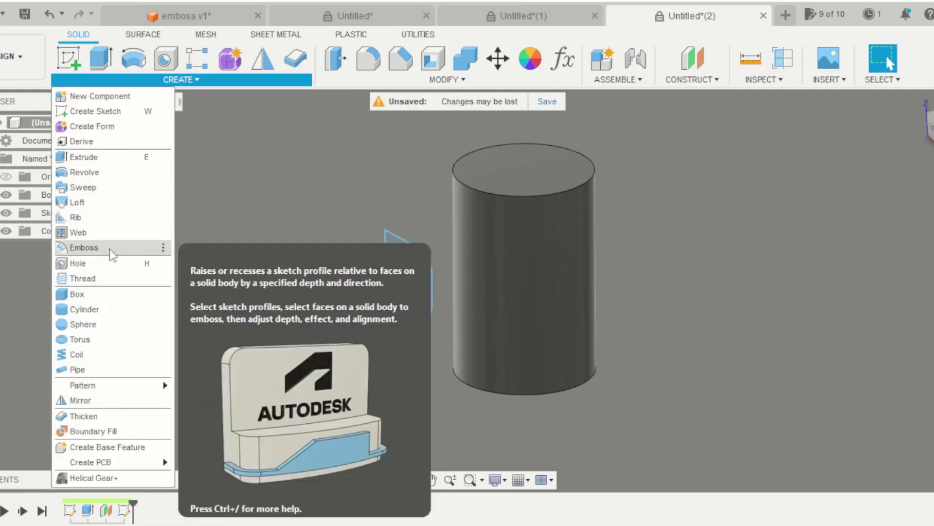
left_click(112, 253)
scroll(402, 239, "up", 3)
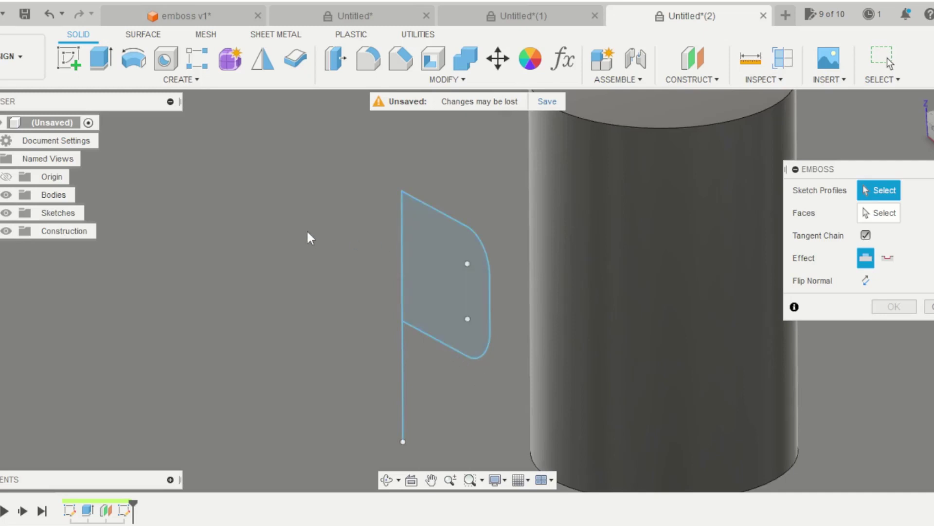
scroll(307, 233, "down", 2)
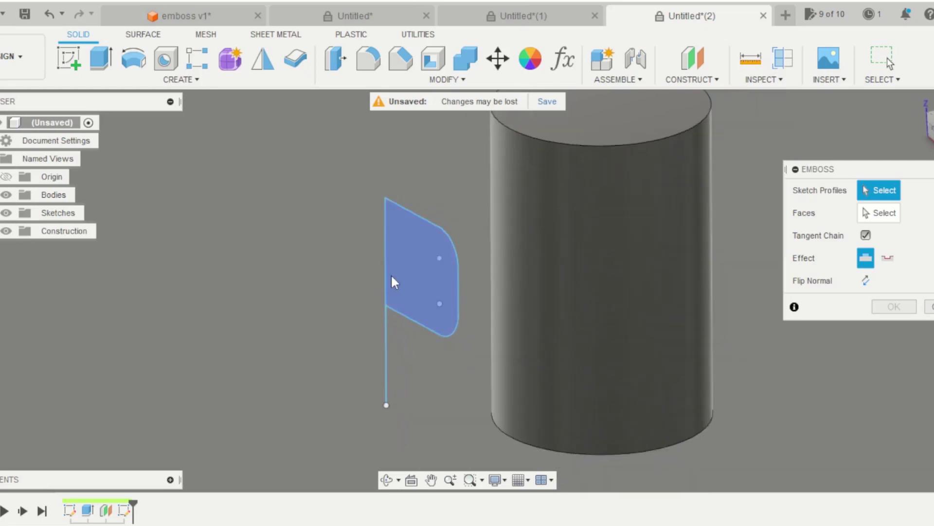
key("Escape")
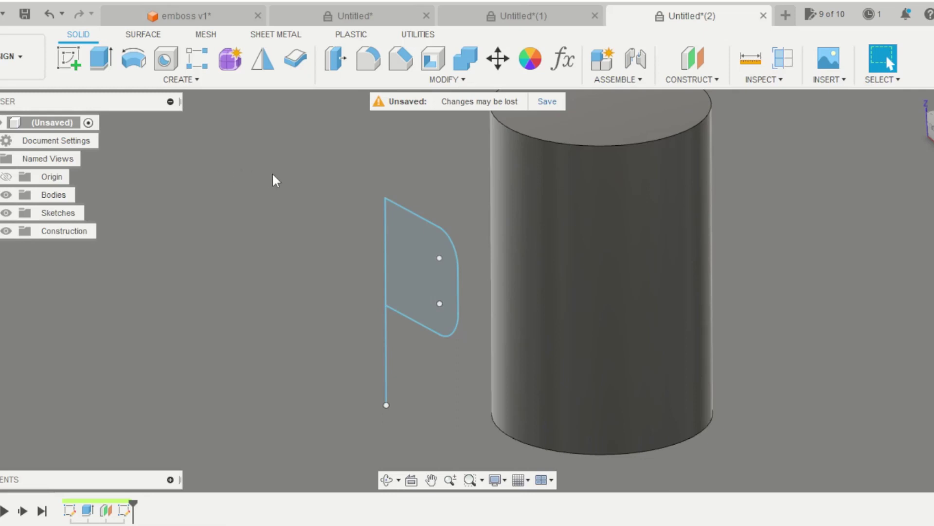
Set up a thin extrusion of the P's chained sketch lines with the wall location at Center.
left_click(198, 81)
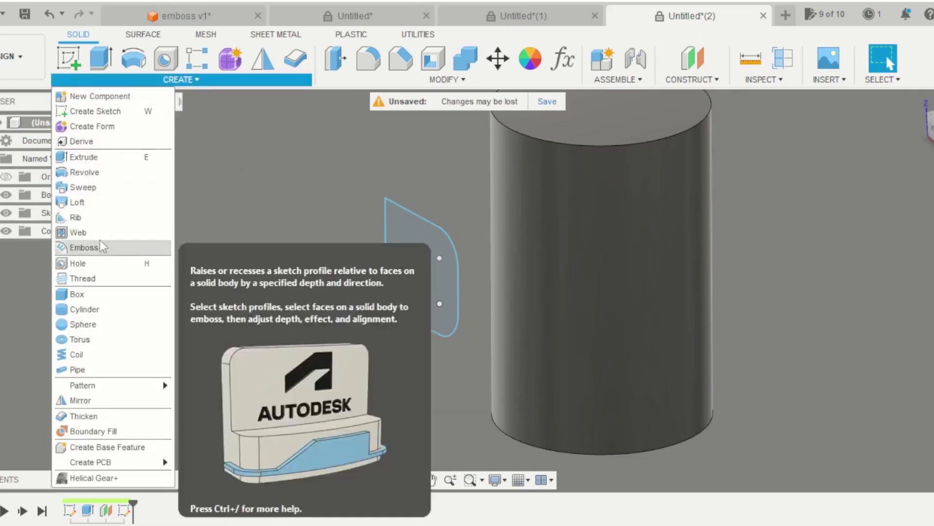
left_click(95, 161)
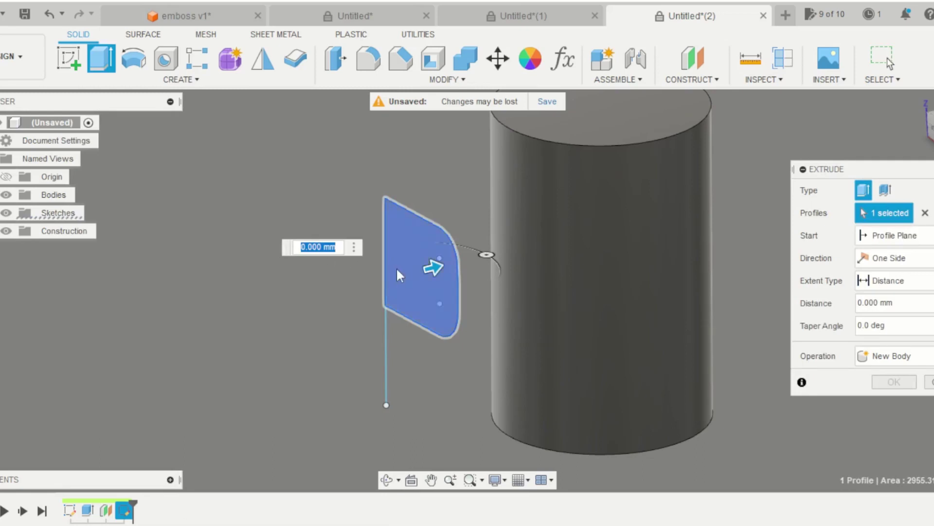
left_click(890, 191)
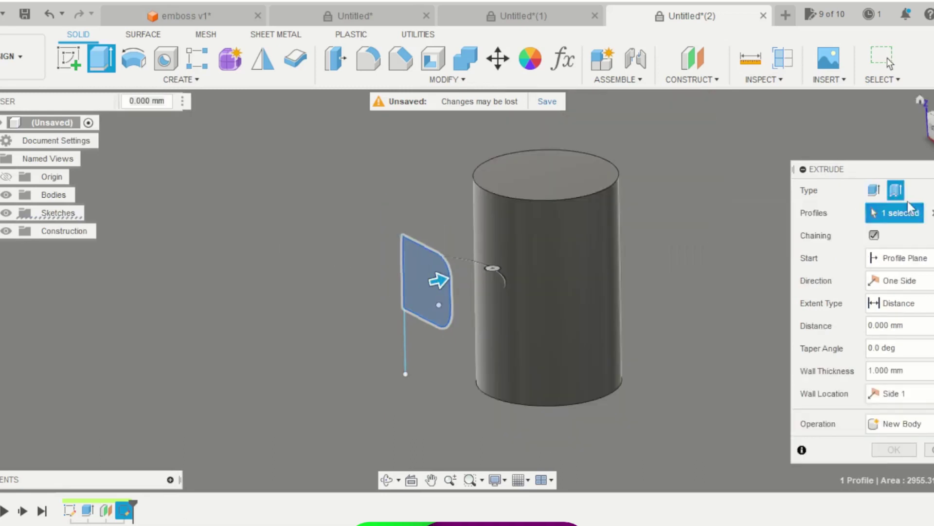
left_click(909, 212)
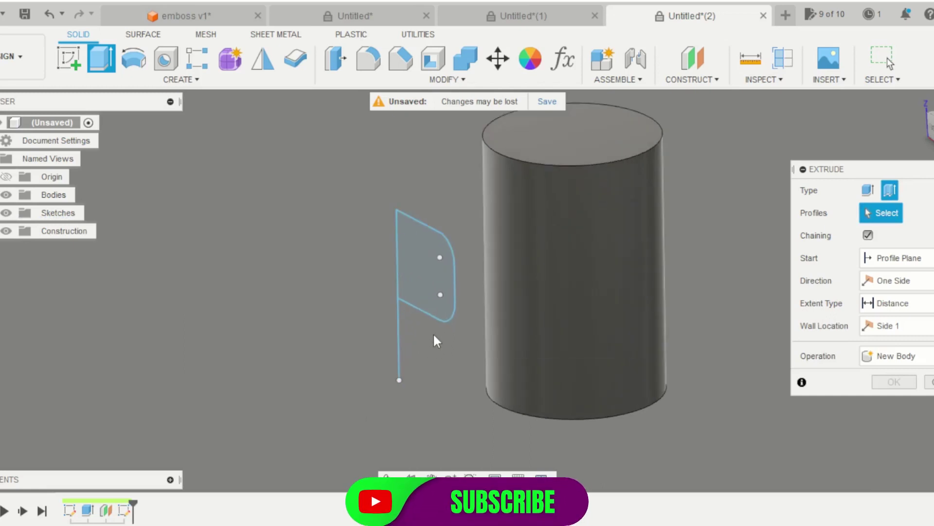
left_click(434, 318)
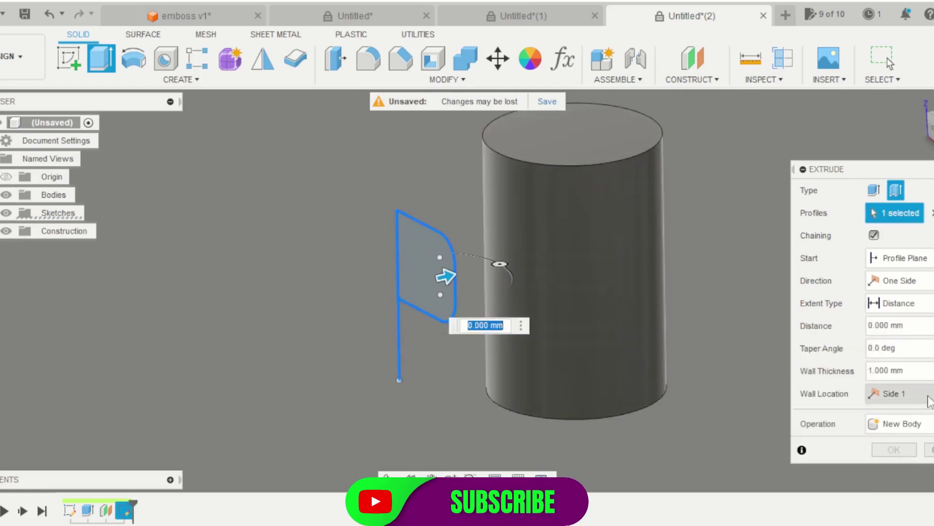
left_click(932, 395)
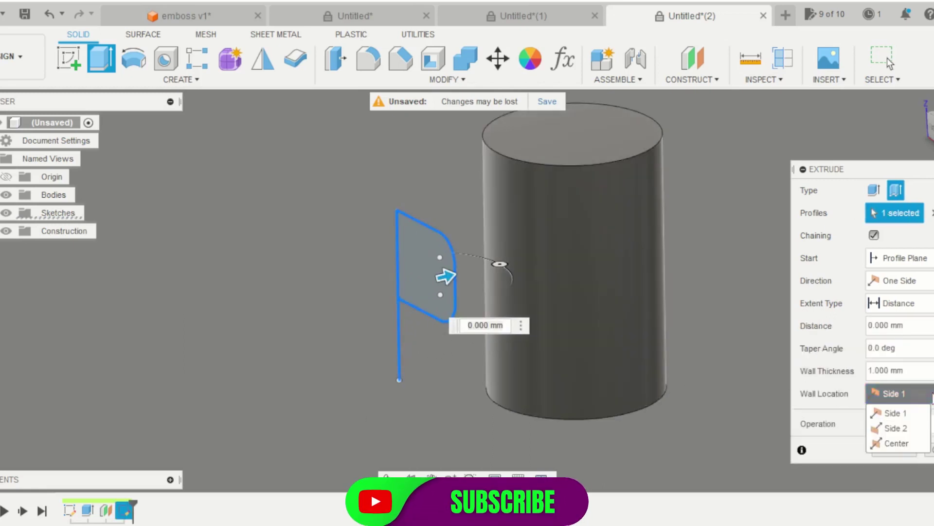
left_click(898, 443)
Give the thin extrusion a 6 mm wall thickness and 10 mm distance, and create it as a new body.
left_click_drag(905, 373, 840, 379)
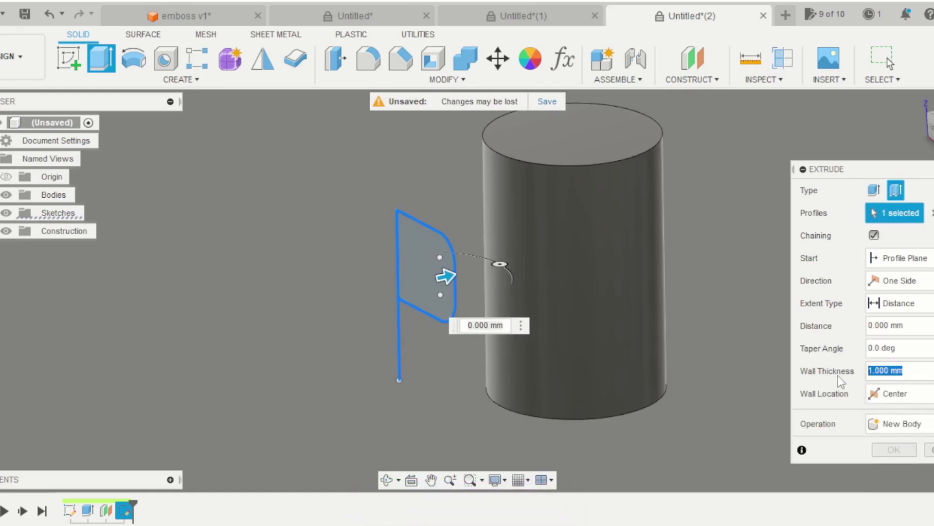
type("6")
left_click_drag(904, 325, 850, 331)
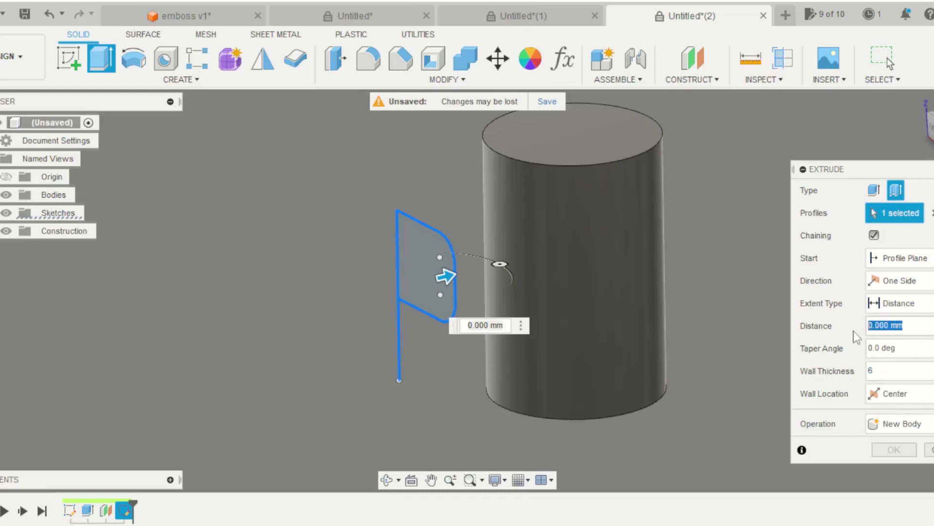
type("10")
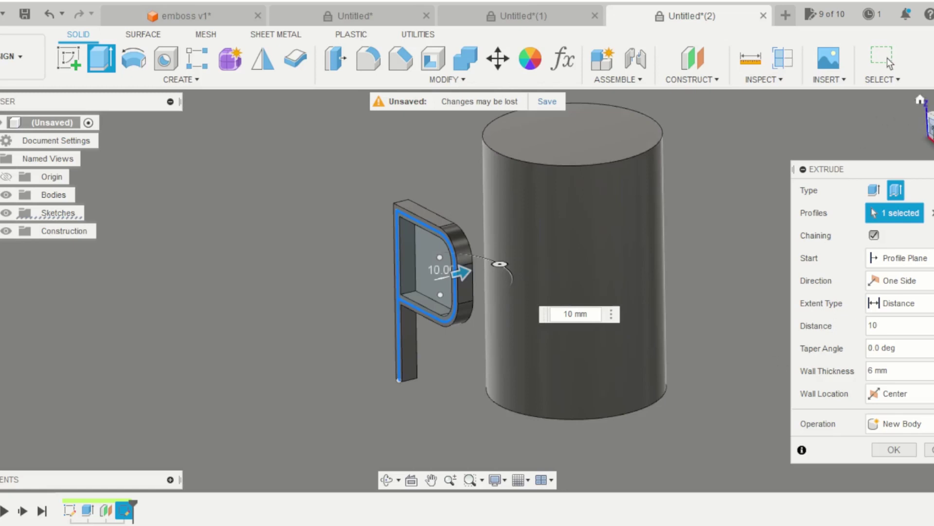
left_click(928, 124)
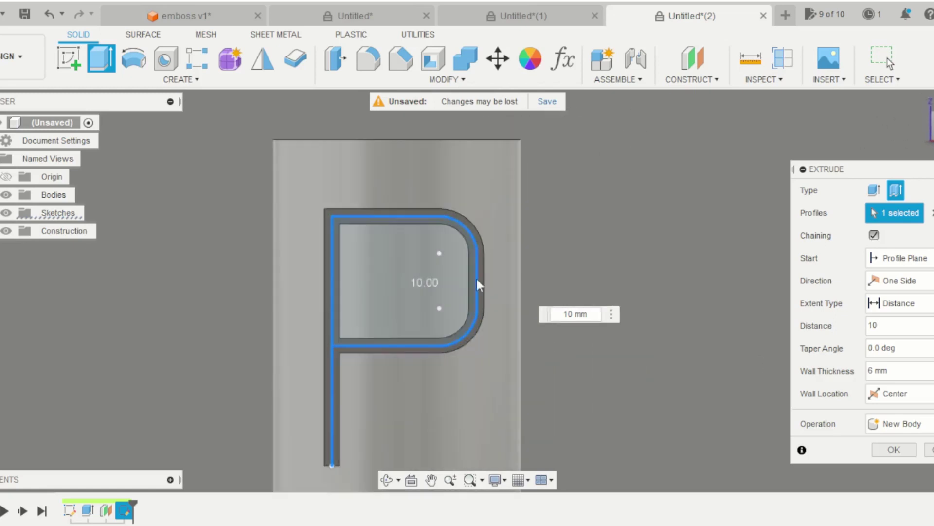
scroll(596, 289, "down", 2)
middle_click_drag(677, 311, 592, 337, "shift")
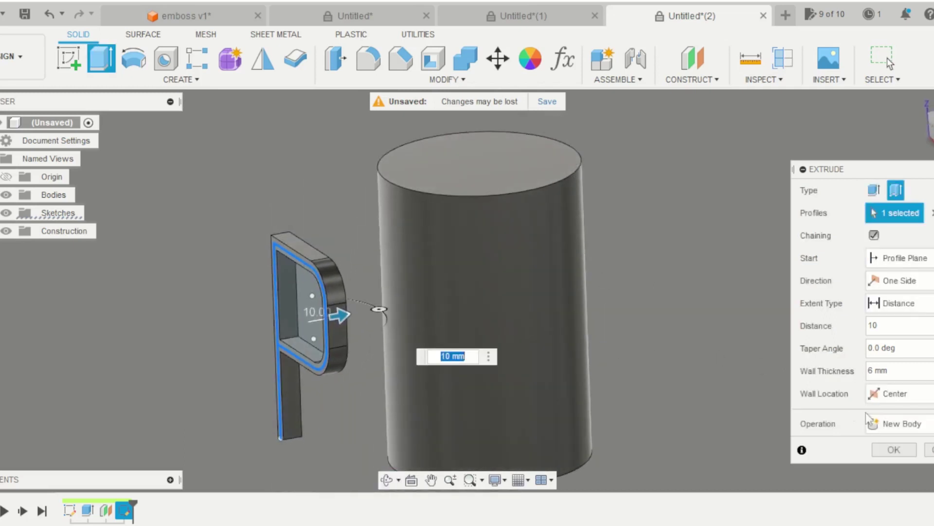
left_click(894, 449)
Create a sketch on the front face of the P body, project that face's outline into it, and finish the sketch.
middle_click_drag(686, 195, 466, 364, "shift")
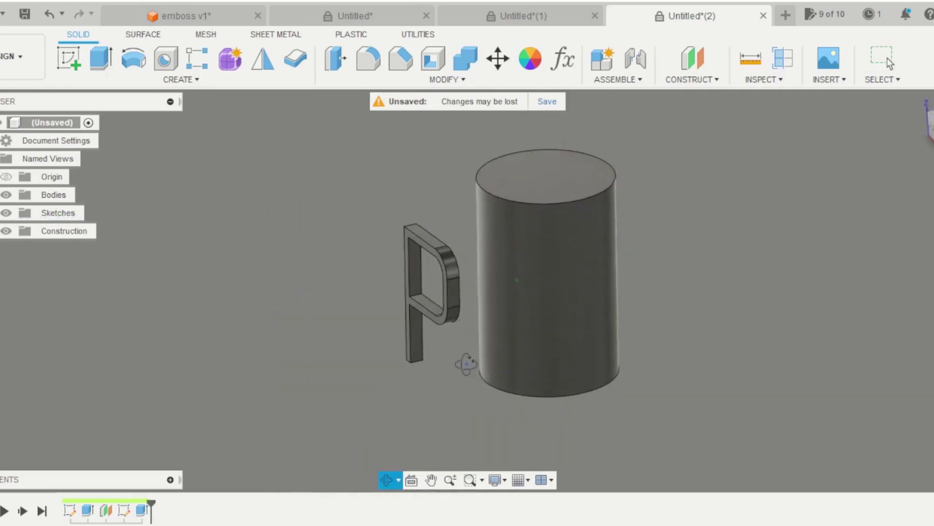
scroll(460, 337, "up", 4)
scroll(432, 367, "down", 2)
scroll(453, 214, "up", 1)
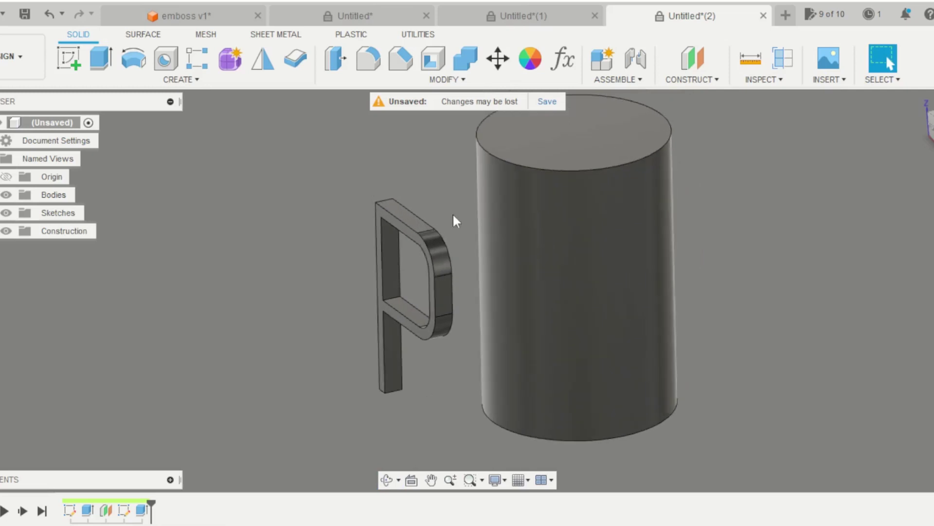
left_click(69, 59)
scroll(360, 244, "up", 2)
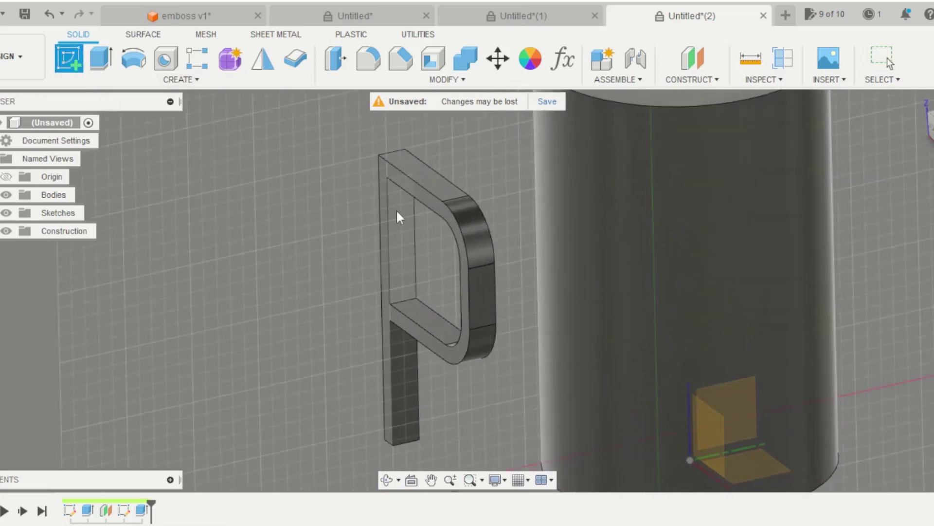
left_click(411, 191)
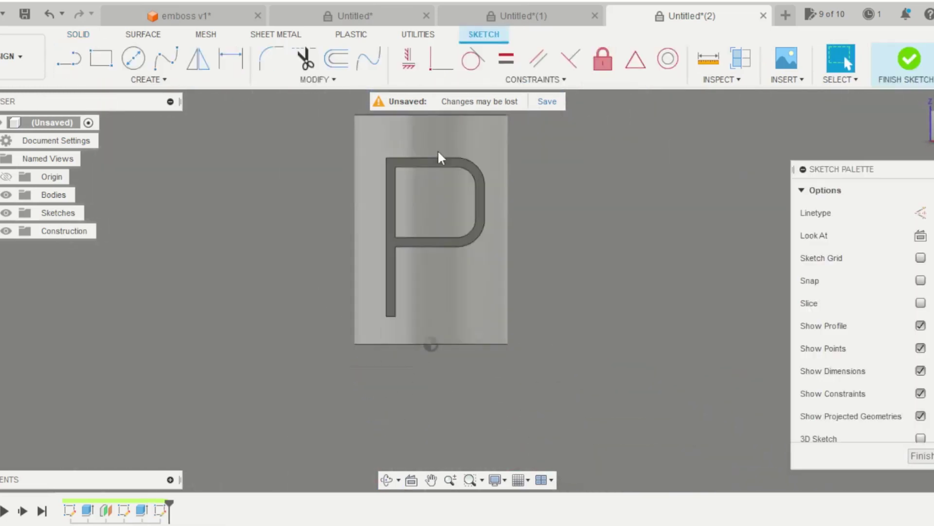
scroll(438, 156, "up", 2)
key("p")
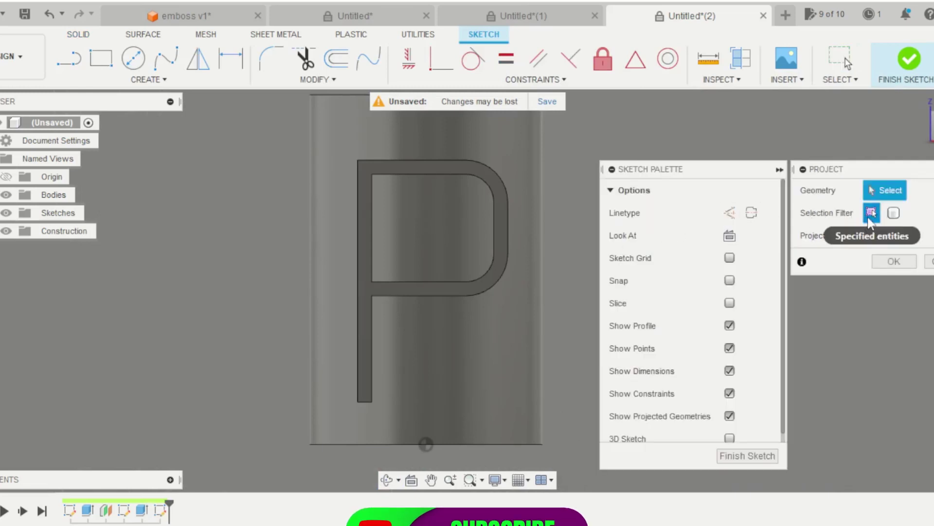
left_click(427, 236)
left_click(502, 210)
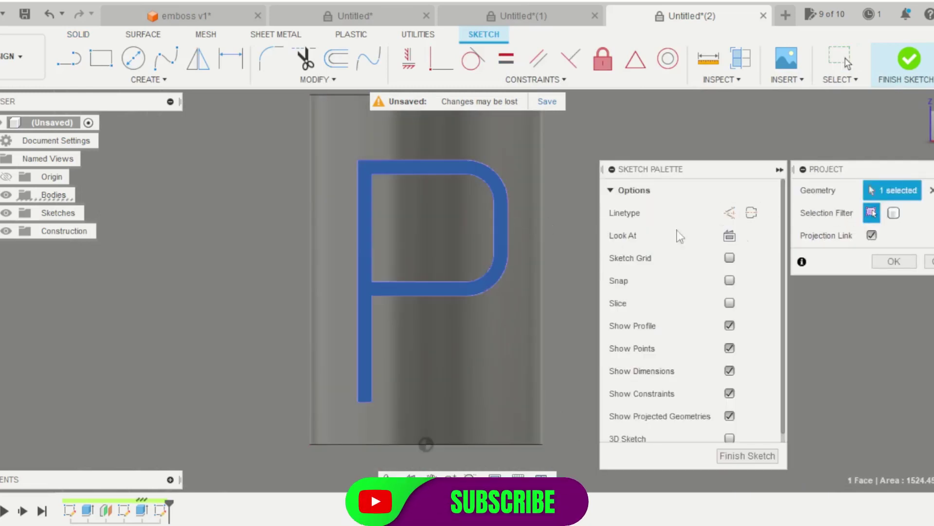
left_click(889, 259)
middle_click_drag(626, 225, 574, 294, "shift")
left_click(909, 61)
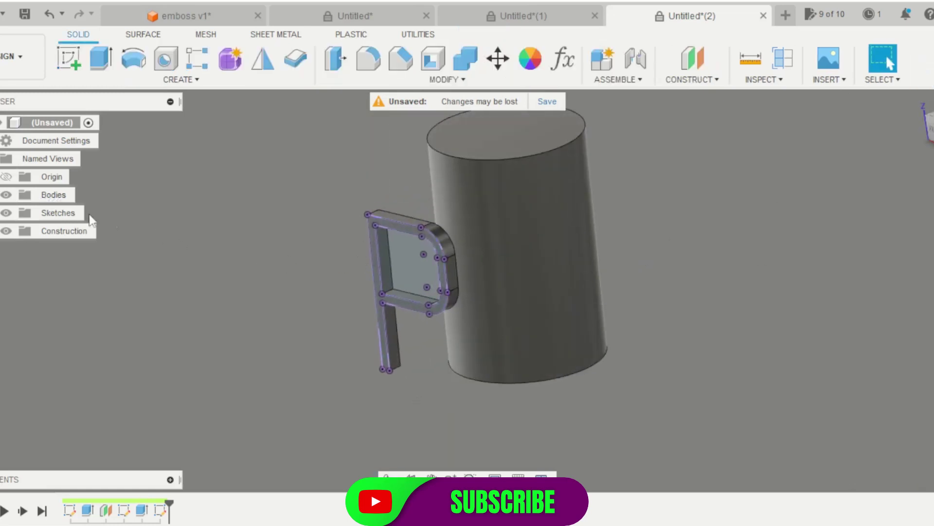
Hide the P-shaped body, Body2, leaving the projected sketch and the cylinder displayed.
left_click(2, 194)
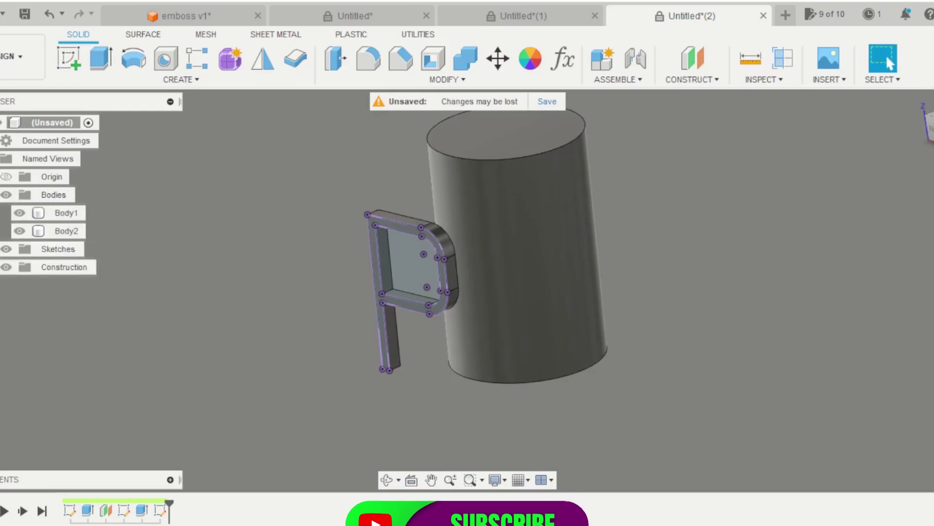
left_click(19, 231)
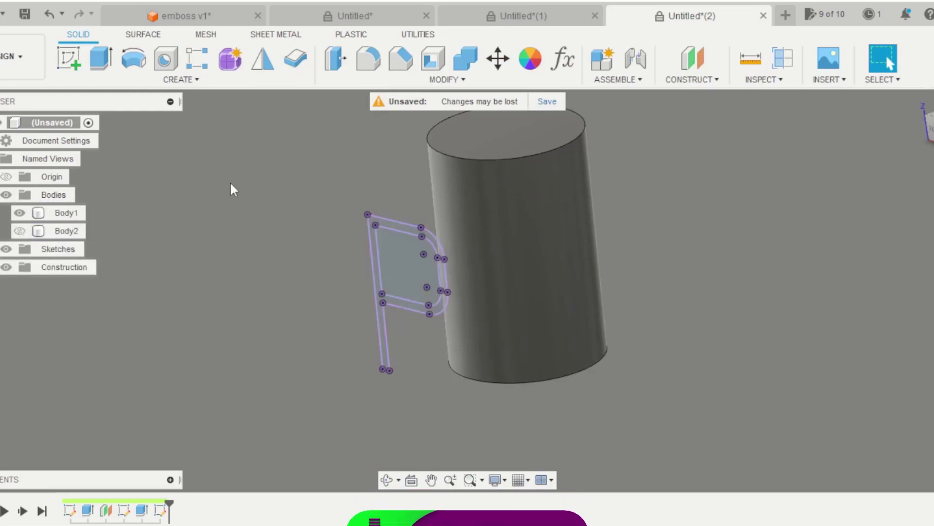
mouse_move(706, 306)
middle_mouse_down("shift")
mouse_move(677, 317)
mouse_move(690, 318)
middle_mouse_up("shift")
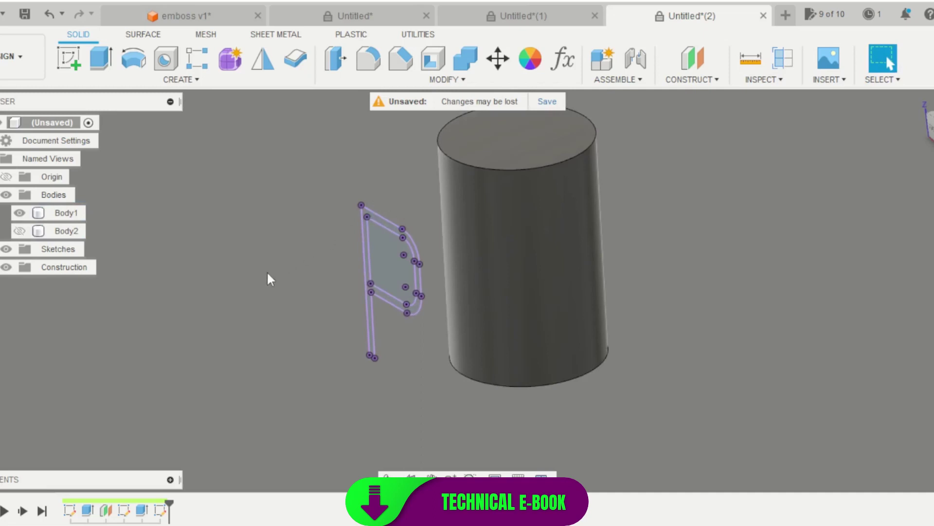
Set up an Emboss of the projected letter P profile on the cylinder's curved face.
scroll(267, 273, "down", 3)
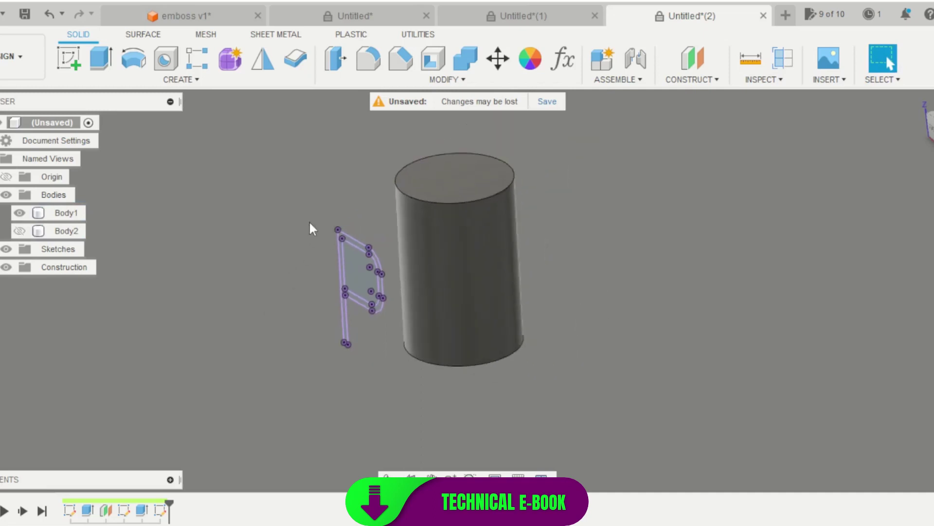
scroll(309, 220, "up", 3)
left_click(134, 79)
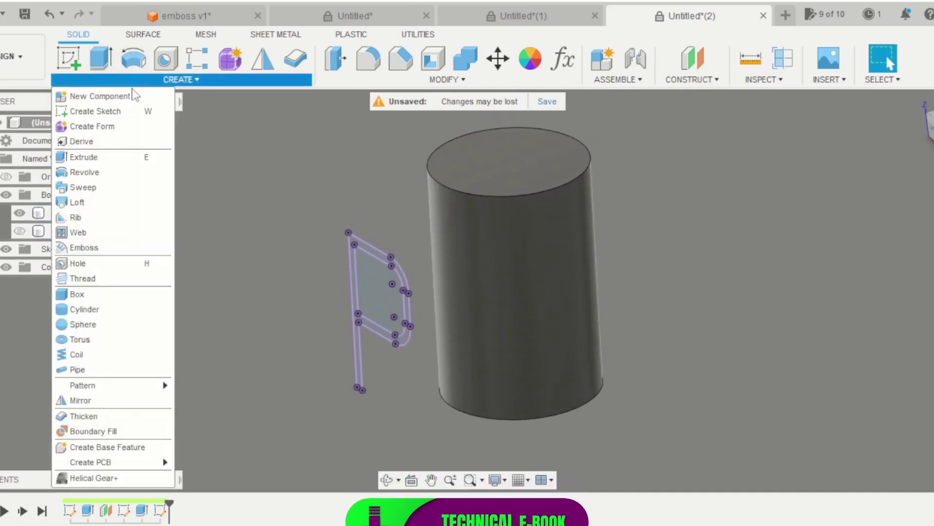
left_click(95, 249)
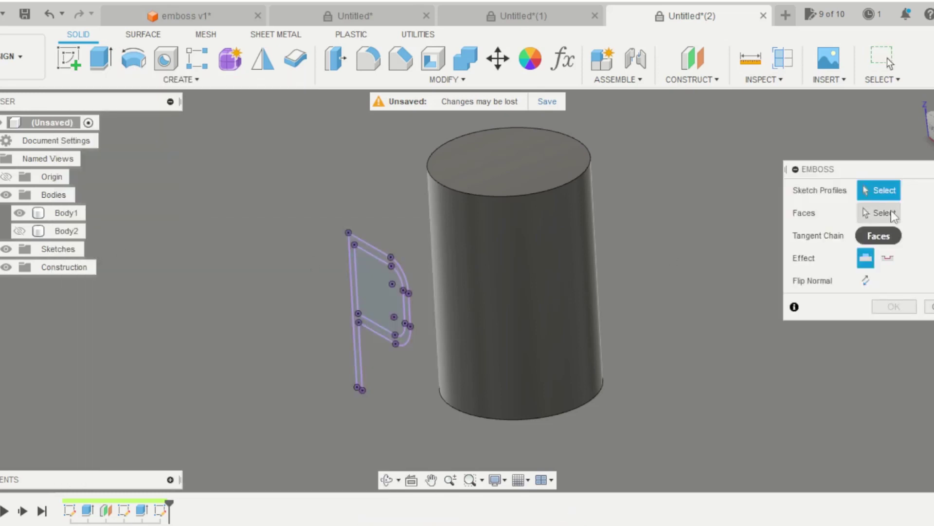
scroll(375, 235, "up", 3)
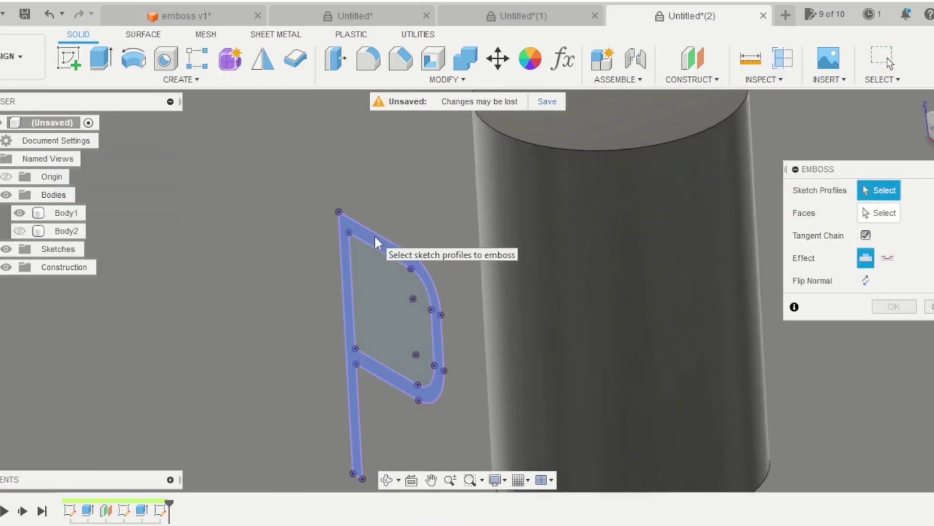
left_click(375, 235)
left_click(901, 213)
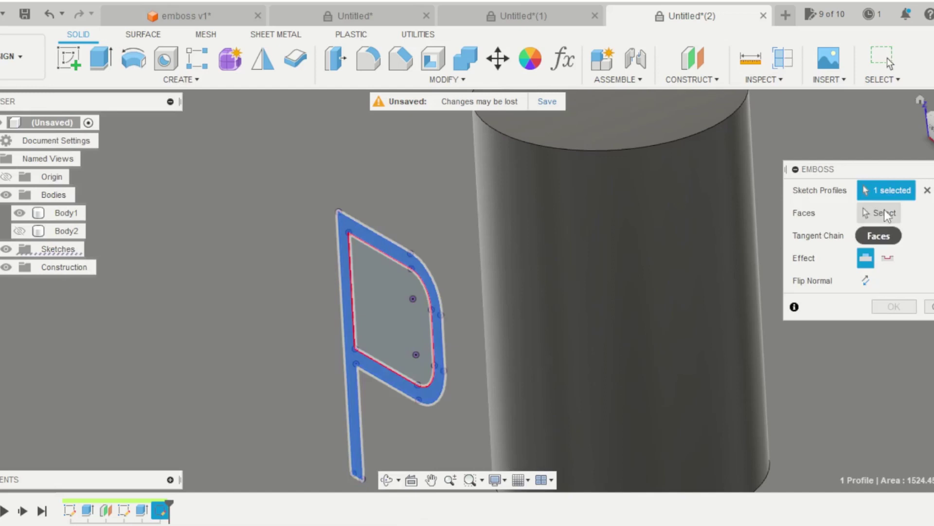
left_click(652, 246)
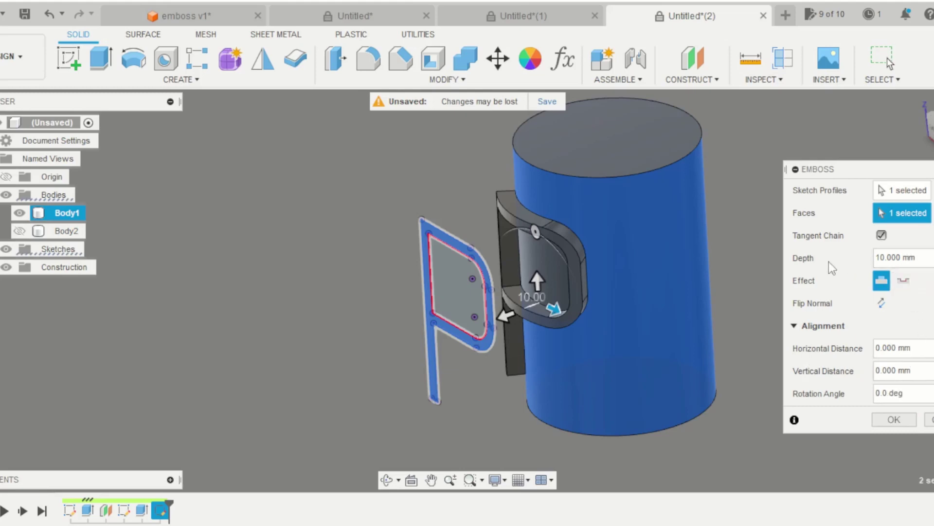
Try the Deboss effect for the letter P and inspect the recessed preview on the cylinder.
left_click(904, 281)
left_click_drag(662, 301, 790, 296)
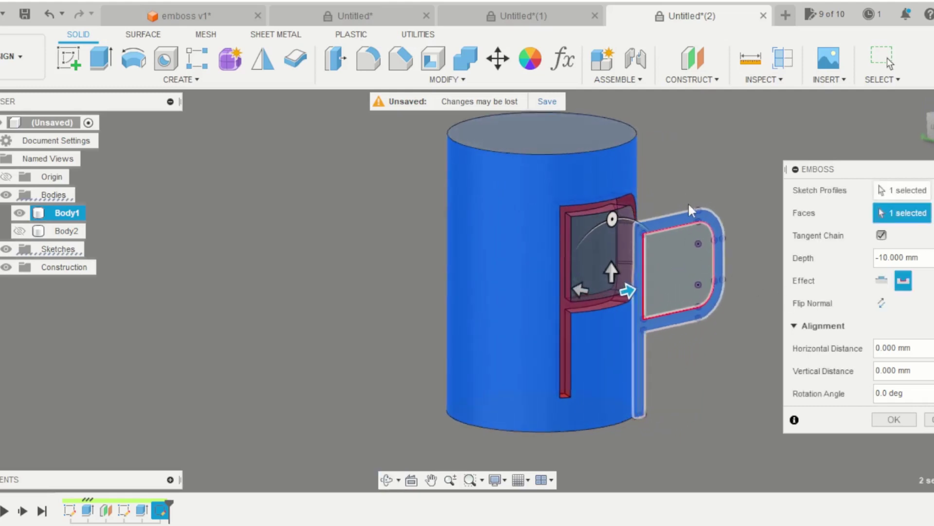
mouse_move(689, 204)
middle_mouse_down("shift")
mouse_move(699, 213)
mouse_move(692, 208)
middle_mouse_up("shift")
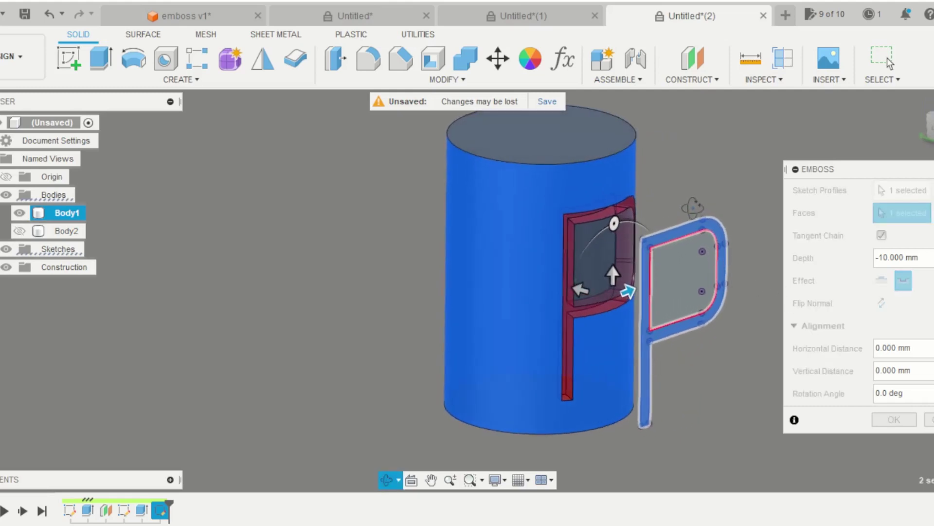
Set the effect to a raised Emboss with 10 mm depth and create the letter P on the cylinder.
left_click(881, 280)
middle_click_drag(628, 229, 560, 179, "shift")
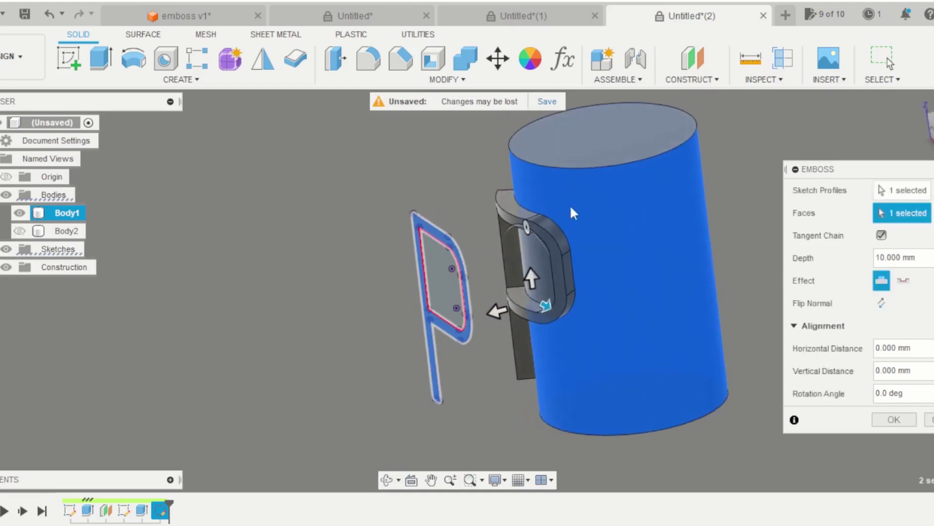
left_click(896, 422)
middle_click_drag(544, 266, 562, 412, "shift")
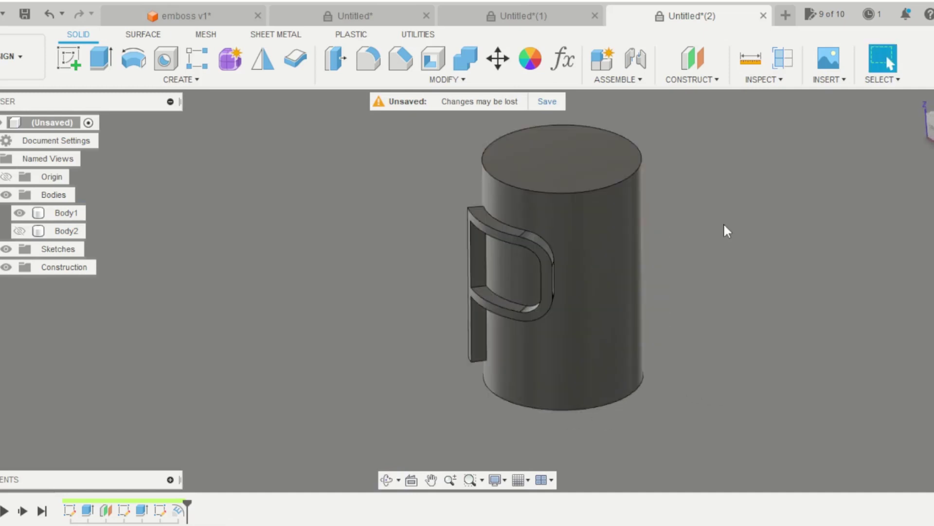
Review the embossed cylinders in the other open documents, and examine the raised letter P from several angles.
left_click(373, 19)
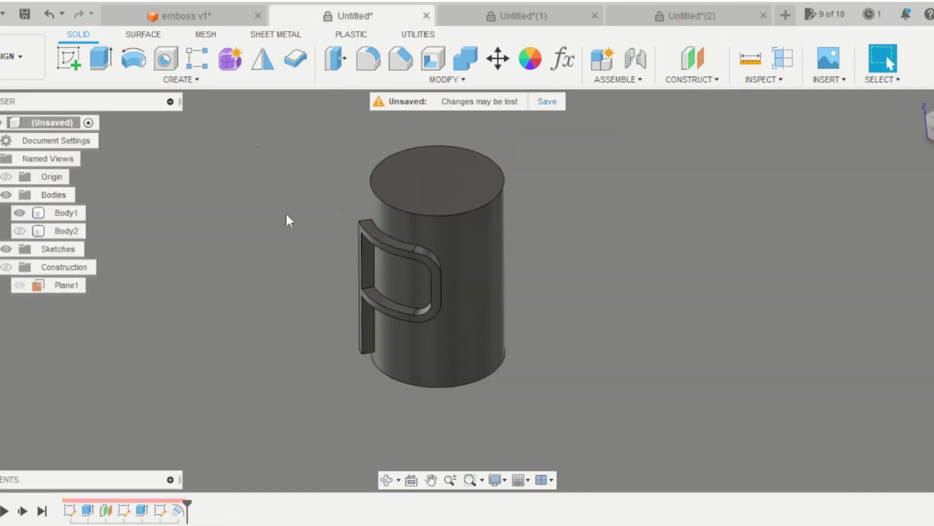
left_click(205, 17)
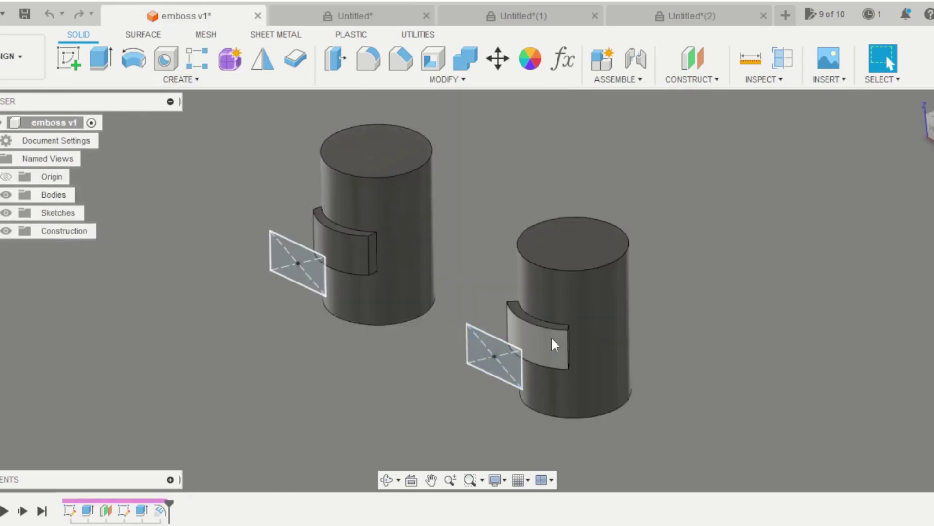
left_click(527, 20)
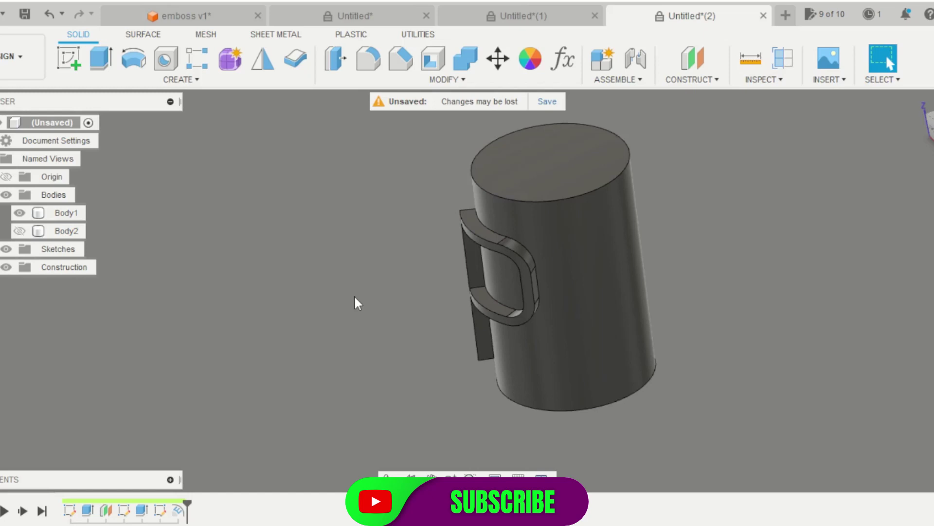
middle_click_drag(354, 297, 529, 316, "shift")
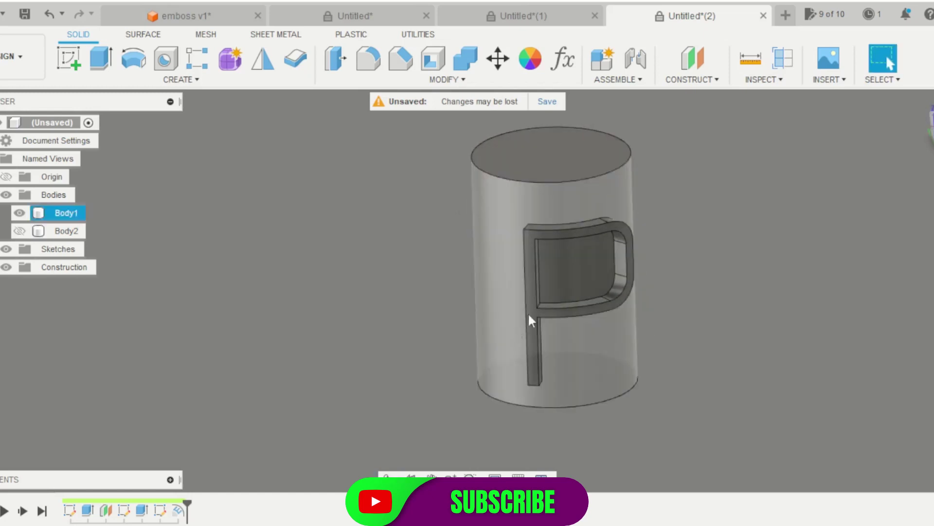
middle_click_drag(774, 340, 728, 359, "shift")
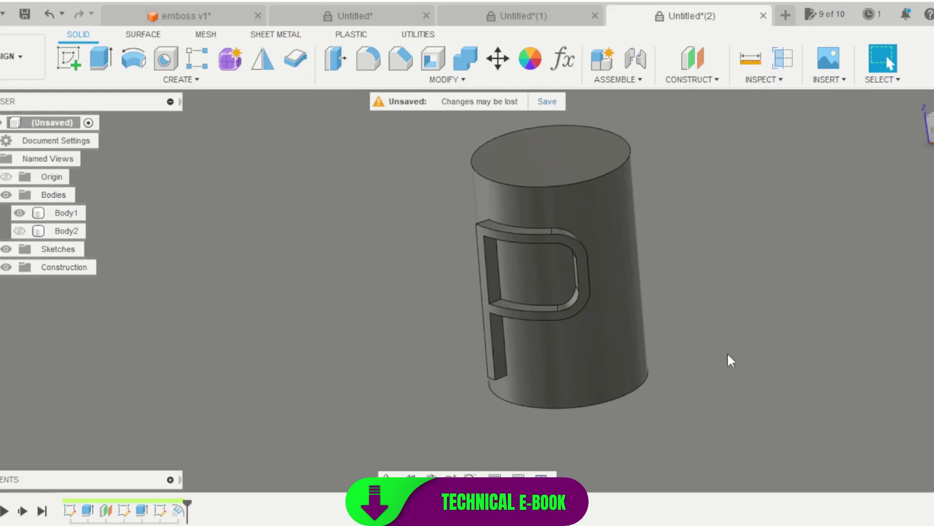
middle_click_drag(767, 368, 831, 314, "shift")
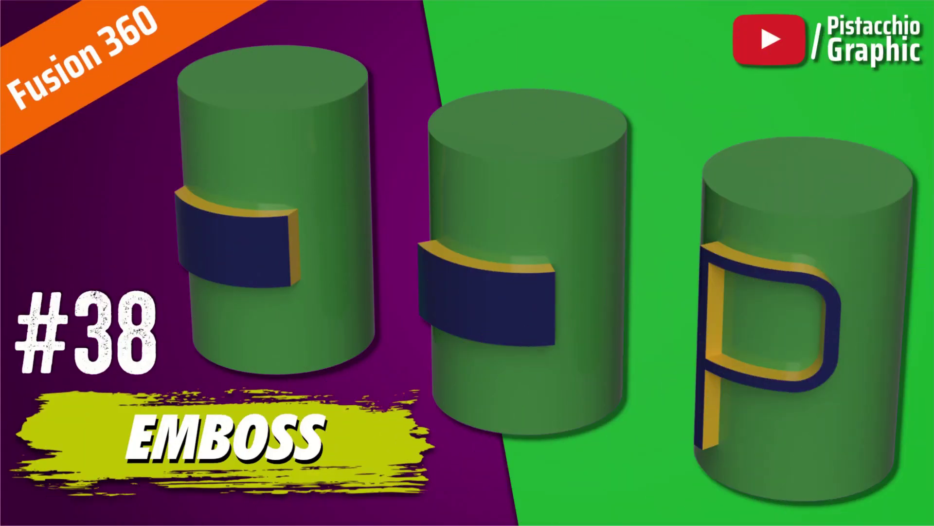